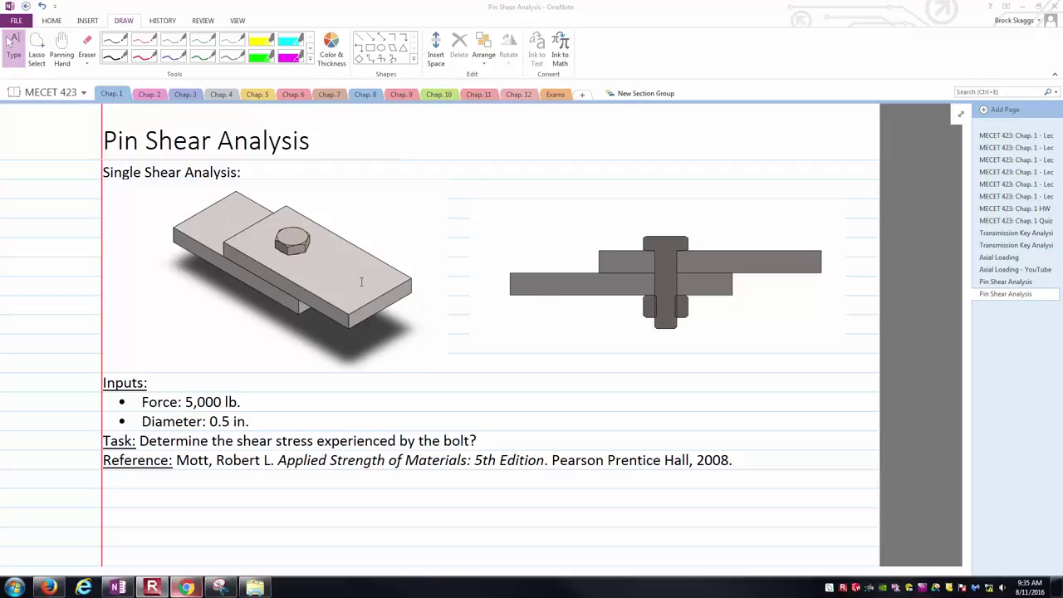
Ink opposing red F force arrows at both ends of the first single-shear drawing
scroll(822, 525, "down", 8)
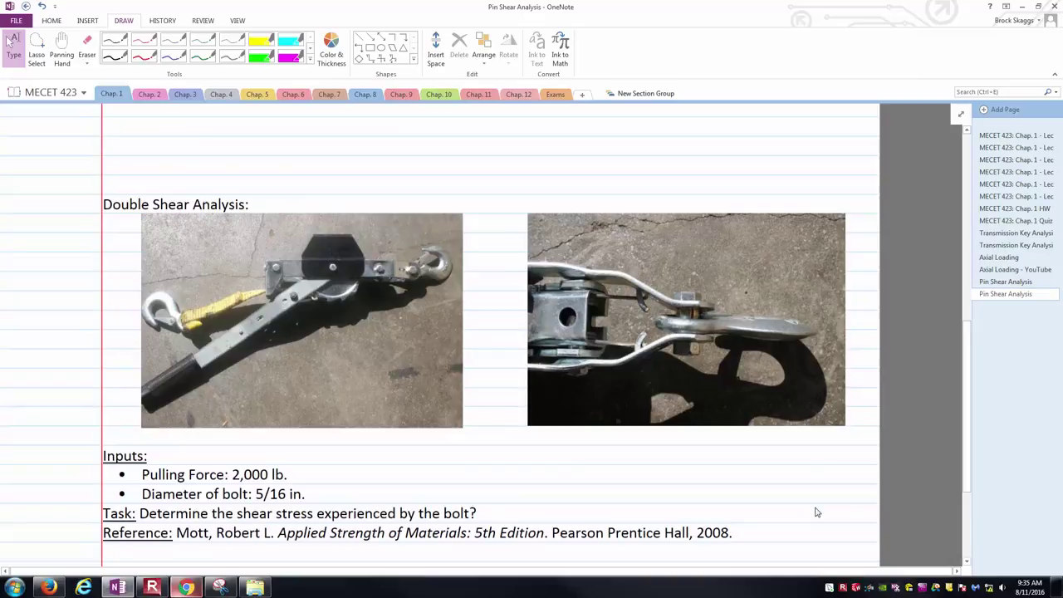
scroll(613, 345, "up", 8)
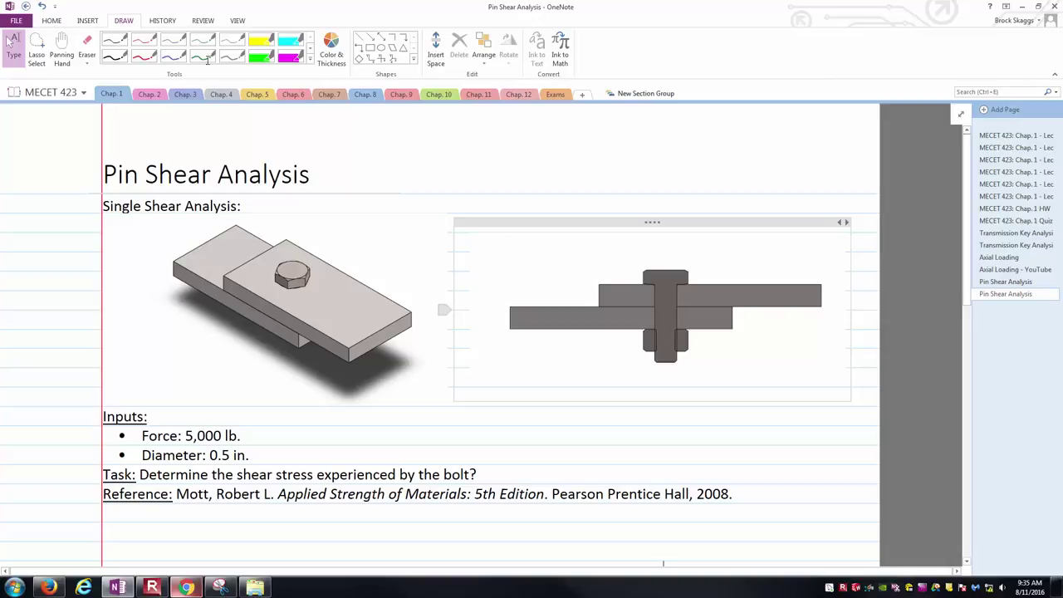
left_click(143, 39)
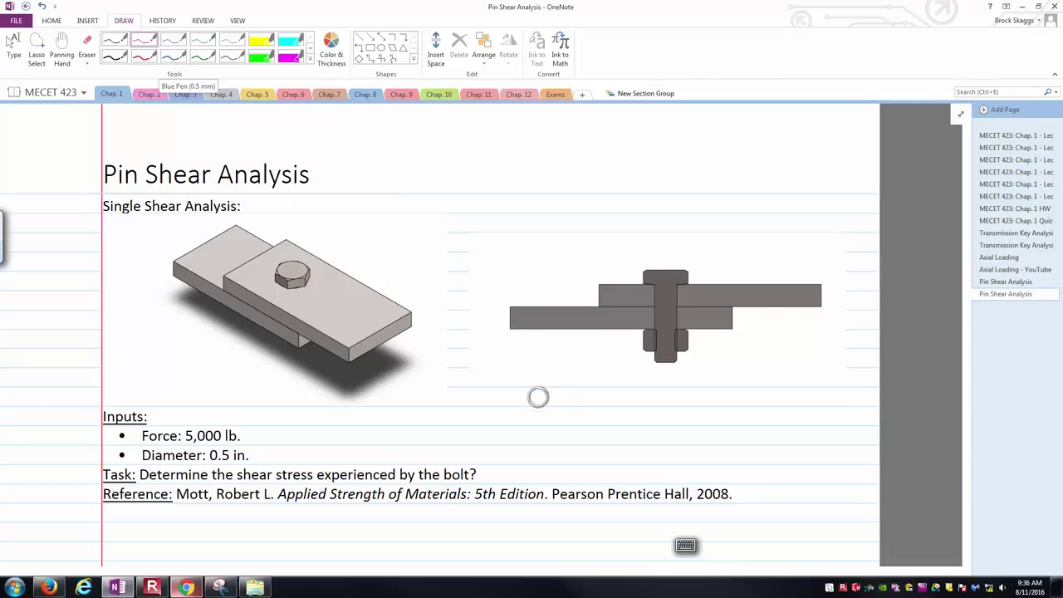
mouse_move(377, 335)
left_mouse_down()
mouse_move(412, 362)
mouse_move(425, 344)
left_mouse_up()
left_click_drag(413, 355, 420, 353)
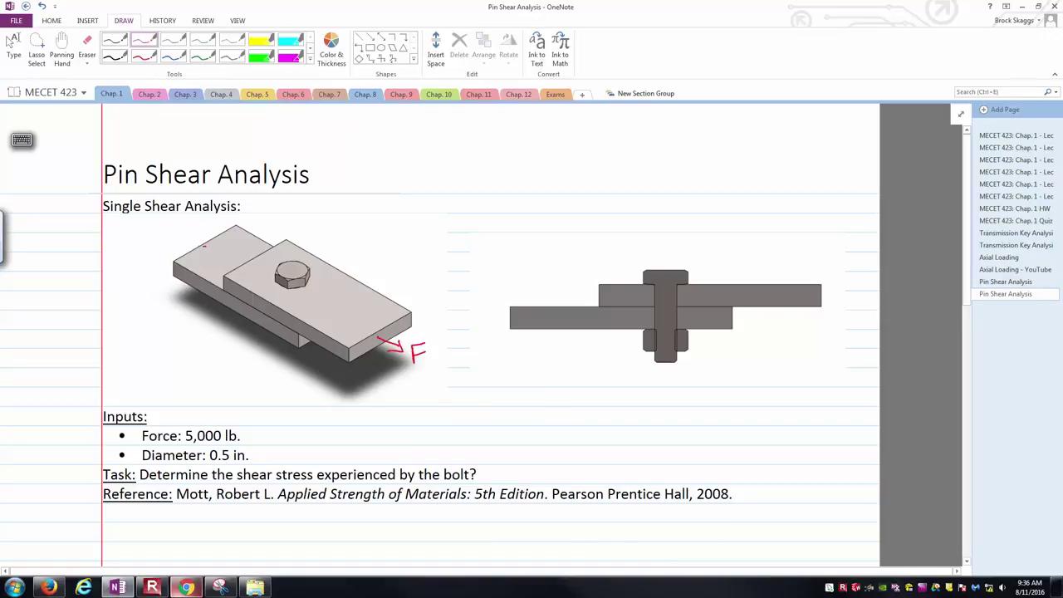
mouse_move(177, 244)
left_mouse_down()
mouse_move(206, 246)
mouse_move(153, 249)
left_mouse_up()
left_click_drag(147, 232, 164, 233)
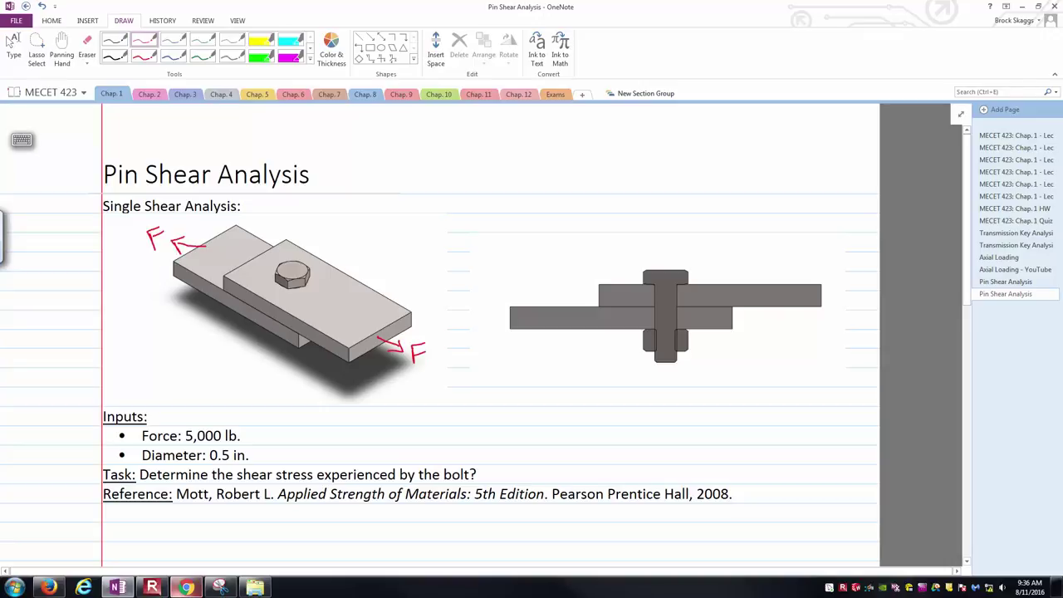
Add rightward and leftward red F arrows on the side view, undoing a stray mark on the bolt
left_click_drag(823, 290, 848, 293)
left_click_drag(850, 282, 862, 278)
left_click_drag(847, 287, 857, 285)
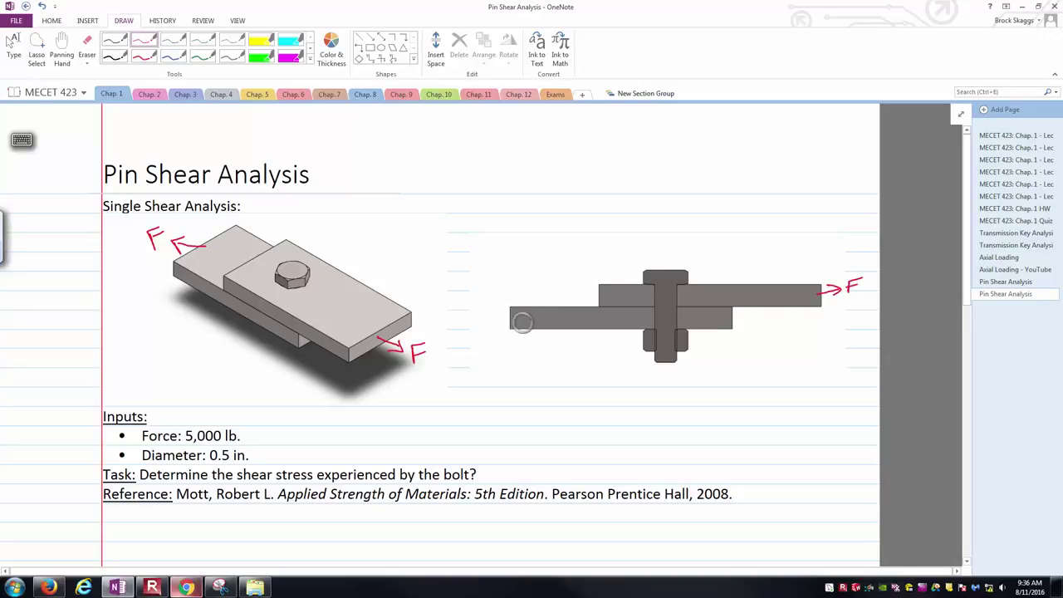
mouse_move(518, 318)
left_mouse_down()
mouse_move(473, 317)
mouse_move(473, 329)
mouse_move(485, 306)
left_mouse_up()
left_click_drag(472, 317, 482, 315)
key("ctrl+z")
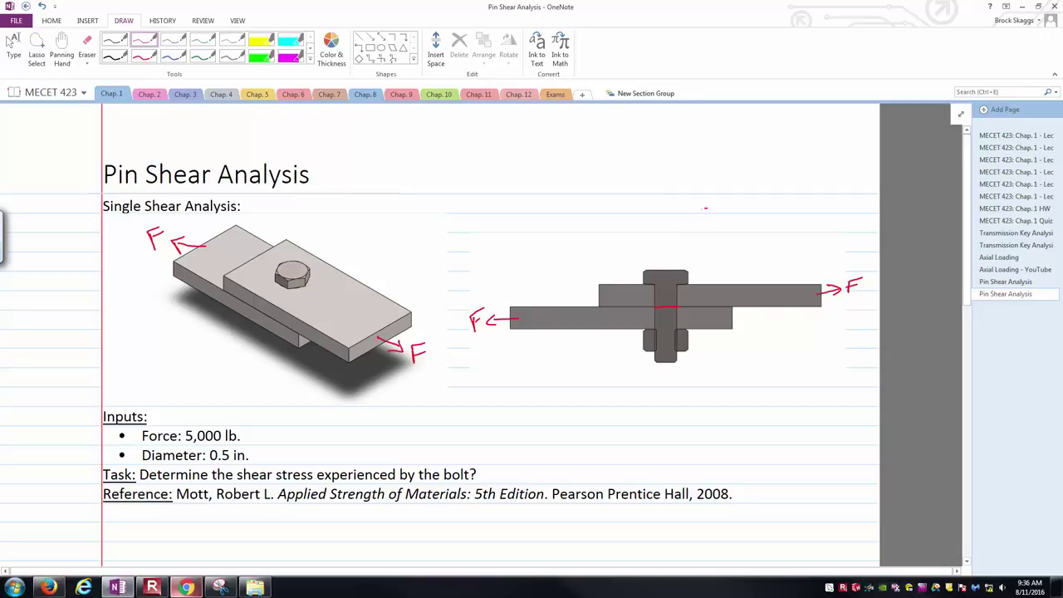
Draw a small circle above the side view and a blue shear-plane line across the bolt
left_click_drag(709, 207, 706, 210)
left_click(172, 40)
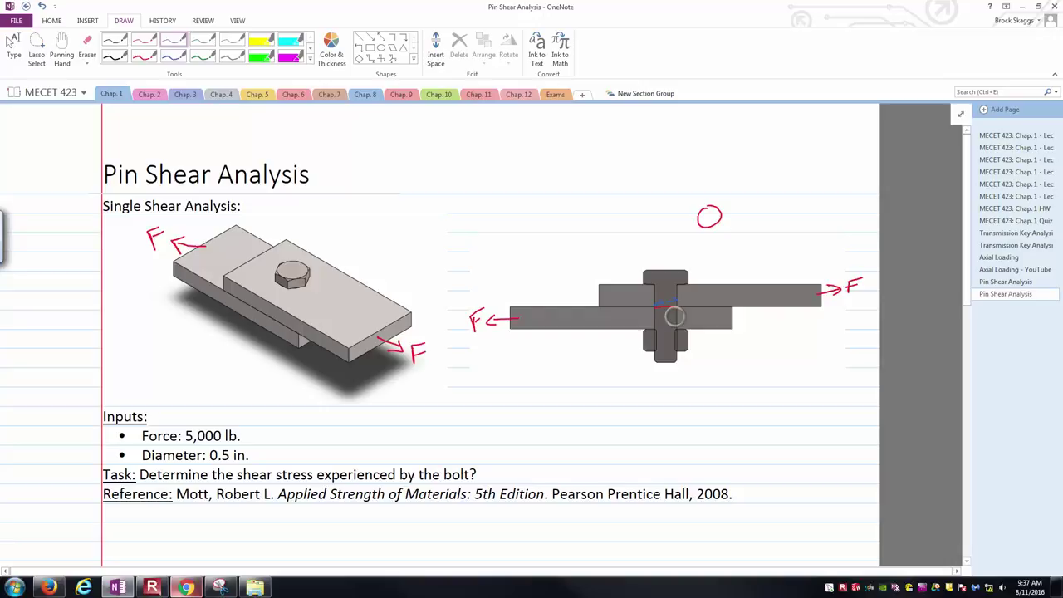
left_click_drag(657, 306, 678, 306)
left_click(14, 46)
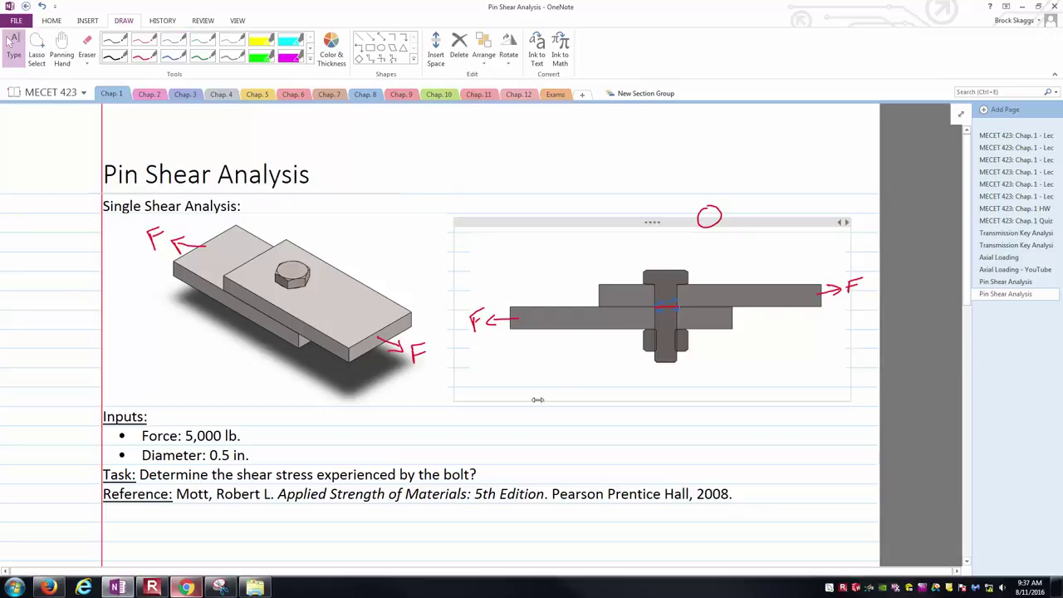
left_click(114, 40)
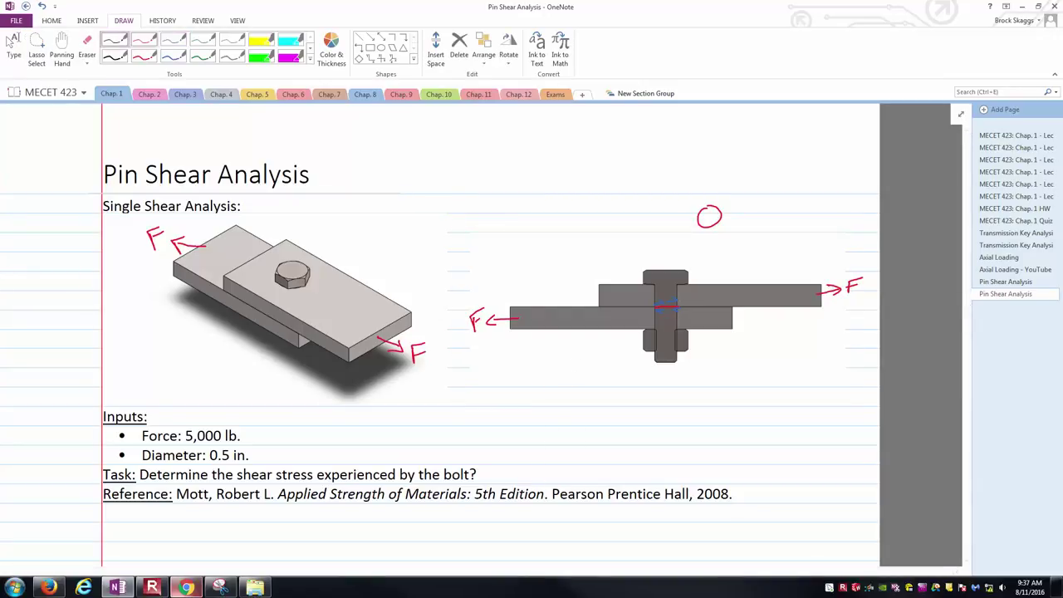
Handwrite τ = F/As in black ink below the Reference line
scroll(490, 332, "down", 2)
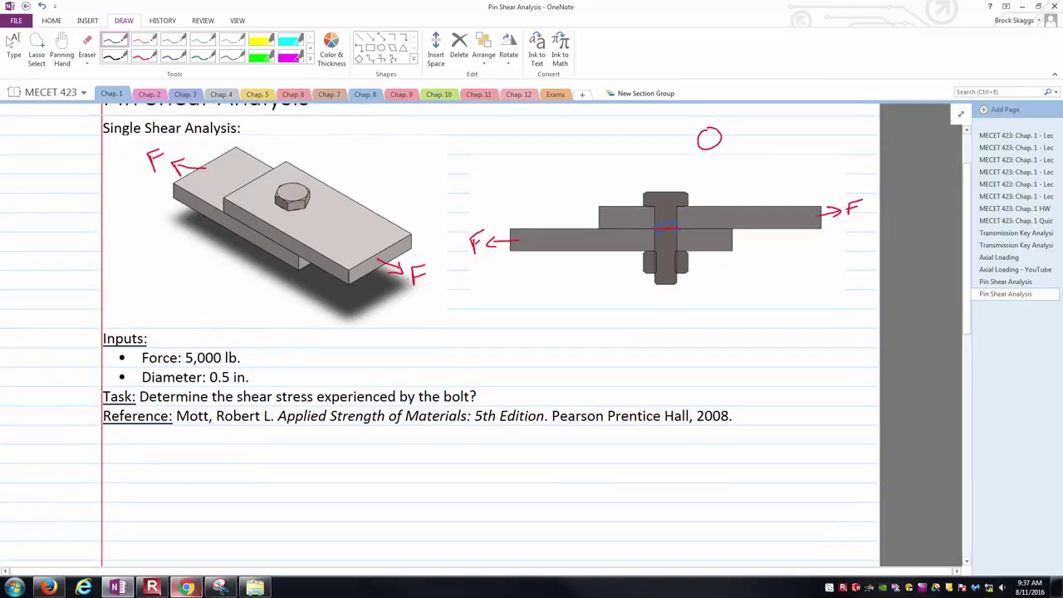
left_click_drag(147, 456, 184, 453)
mouse_move(164, 455)
left_mouse_down()
mouse_move(161, 470)
mouse_move(188, 460)
left_mouse_up()
left_click_drag(174, 467, 187, 467)
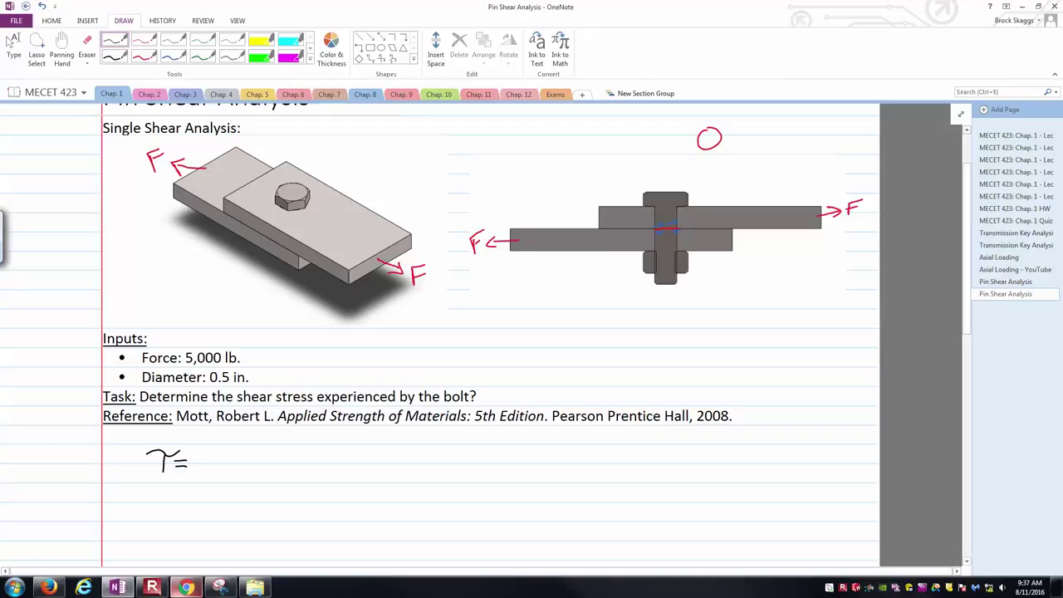
mouse_move(208, 446)
left_mouse_down()
mouse_move(209, 465)
mouse_move(222, 445)
left_mouse_up()
mouse_move(208, 456)
left_mouse_down()
mouse_move(227, 468)
mouse_move(219, 477)
left_mouse_up()
mouse_move(229, 477)
left_mouse_down()
mouse_move(221, 488)
mouse_move(232, 479)
left_mouse_up()
left_click(12, 45)
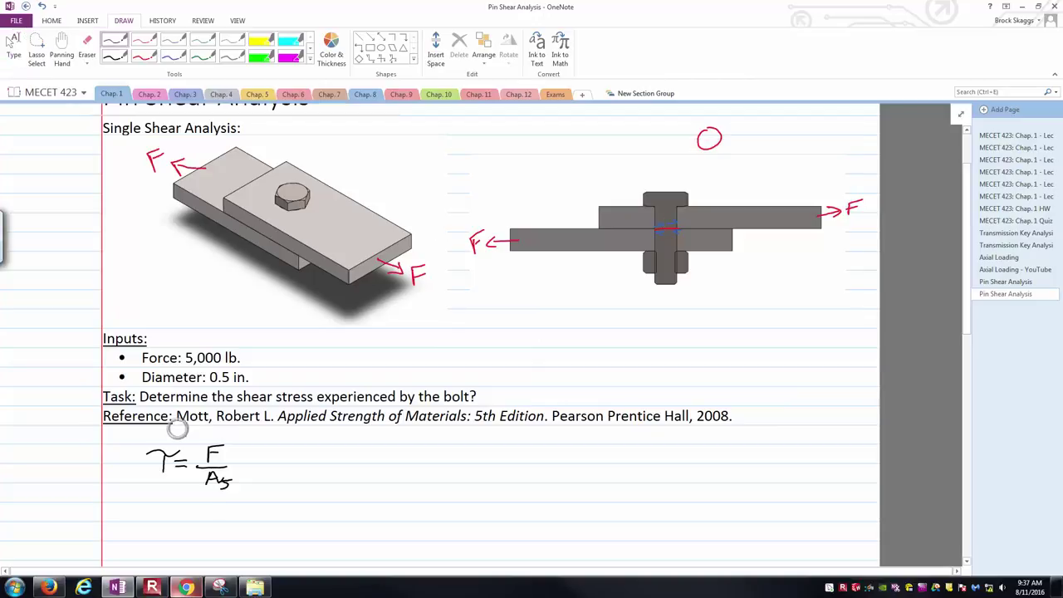
Continue the equation with = F/A_bolt = F/(π/4·d²), removing stray strokes
mouse_move(239, 466)
left_mouse_down()
mouse_move(297, 462)
mouse_move(275, 466)
mouse_move(281, 482)
left_mouse_up()
mouse_move(269, 476)
left_mouse_down()
mouse_move(304, 474)
mouse_move(309, 487)
left_mouse_up()
left_click_drag(302, 481, 316, 459)
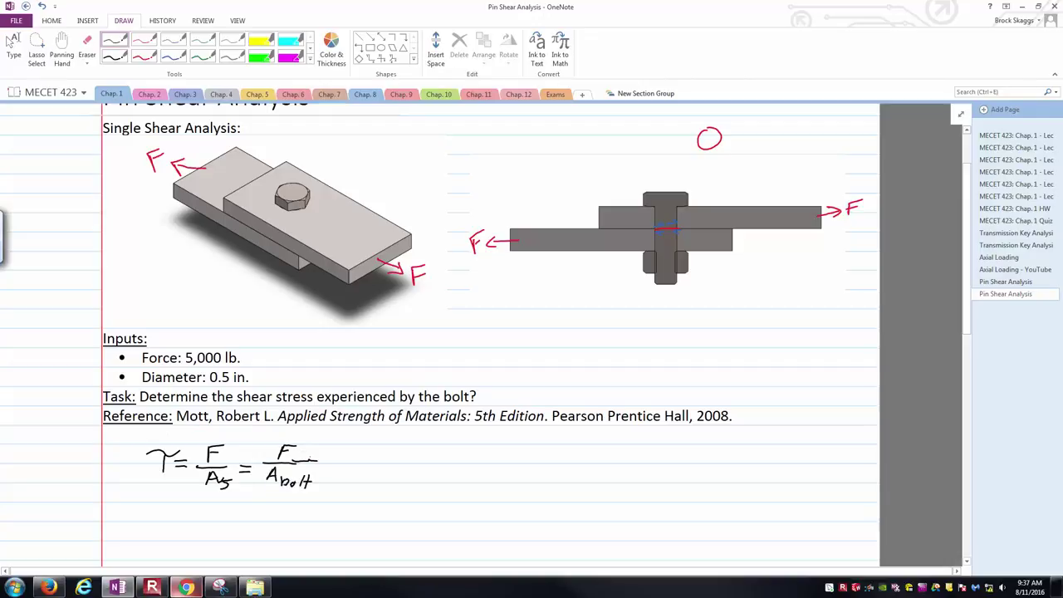
left_click(305, 461)
left_click_drag(330, 462, 340, 469)
left_click_drag(357, 455, 367, 450)
mouse_move(341, 461)
left_mouse_down()
mouse_move(380, 462)
mouse_move(353, 467)
mouse_move(363, 477)
mouse_move(354, 491)
mouse_move(422, 458)
left_mouse_up()
key("ctrl+z")
Simplify the expression to = 4F/πd²
left_click_drag(407, 464, 441, 457)
left_click_drag(440, 456, 448, 462)
mouse_move(455, 448)
left_mouse_down()
mouse_move(454, 461)
mouse_move(468, 448)
left_mouse_up()
left_click_drag(456, 454, 465, 454)
mouse_move(432, 465)
left_mouse_down()
mouse_move(467, 464)
mouse_move(439, 482)
left_mouse_up()
left_click_drag(445, 472, 453, 481)
mouse_move(462, 470)
left_mouse_down()
mouse_move(463, 483)
mouse_move(503, 465)
left_mouse_up()
Substitute the force as the numerator 4(5,000 lb) over a fraction line
left_click_drag(491, 470, 526, 462)
mouse_move(545, 446)
left_mouse_down()
mouse_move(541, 462)
mouse_move(549, 459)
left_mouse_up()
left_click_drag(551, 450, 566, 462)
mouse_move(578, 450)
left_mouse_down()
mouse_move(572, 457)
mouse_move(578, 450)
left_mouse_up()
left_click_drag(589, 450, 609, 460)
left_click_drag(616, 446, 623, 461)
left_click_drag(627, 443, 630, 460)
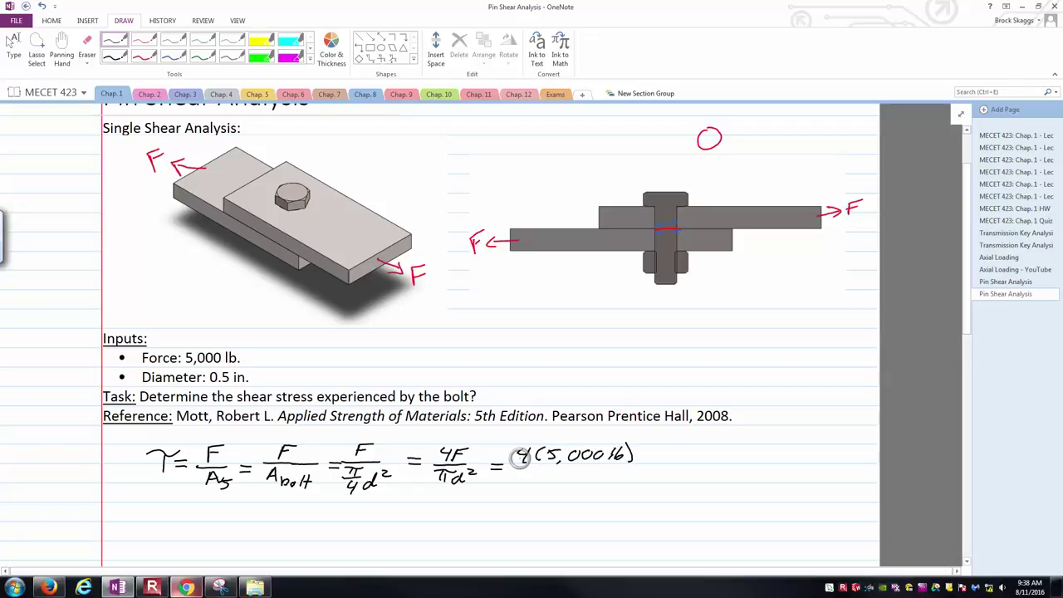
left_click_drag(517, 463, 632, 463)
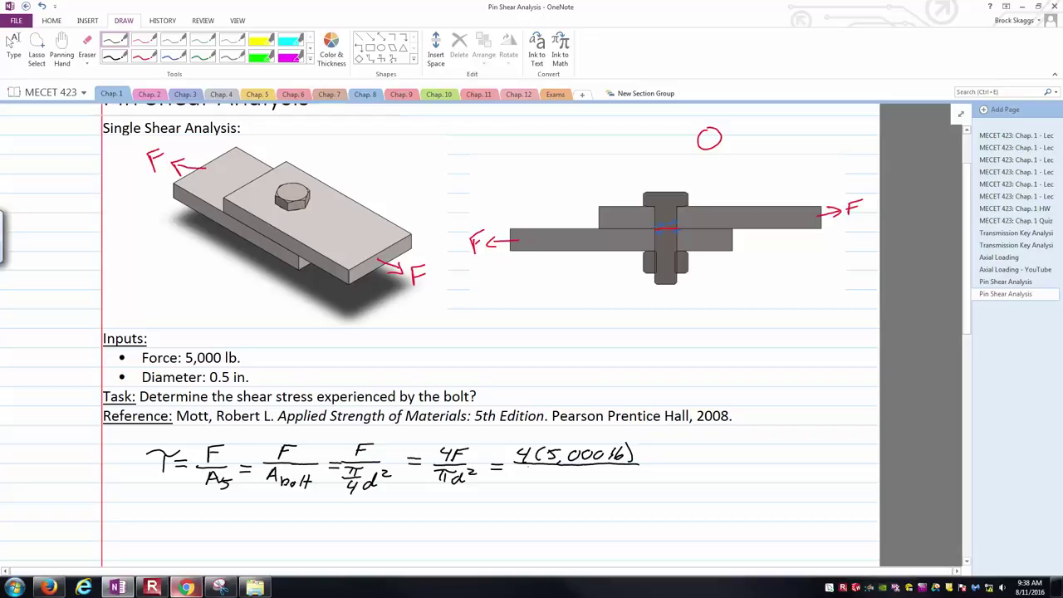
Write the denominator π(0.5 in)² followed by an approximately sign
mouse_move(521, 470)
left_mouse_down()
mouse_move(538, 468)
mouse_move(524, 479)
mouse_move(534, 479)
left_mouse_up()
mouse_move(548, 469)
left_mouse_down()
mouse_move(544, 481)
mouse_move(552, 472)
mouse_move(586, 485)
left_mouse_up()
left_click(564, 476)
left_click_drag(592, 477, 605, 480)
left_click_drag(610, 471, 665, 463)
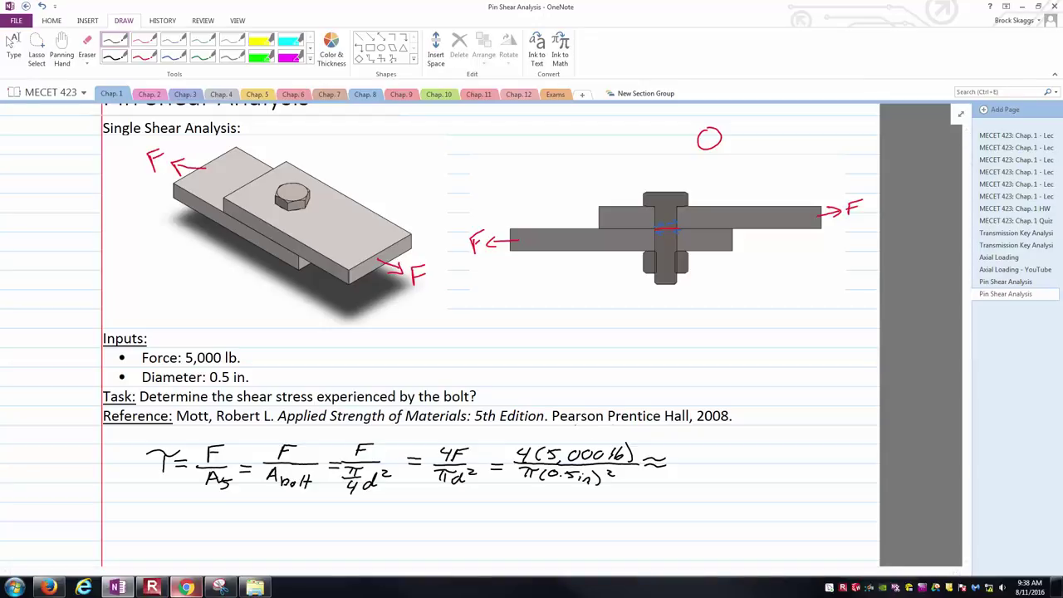
Write the result 25,465 psi
mouse_move(681, 454)
left_mouse_down()
mouse_move(692, 466)
mouse_move(712, 451)
left_mouse_up()
left_click_drag(709, 462, 744, 466)
mouse_move(748, 453)
left_mouse_down()
mouse_move(759, 451)
mouse_move(764, 475)
mouse_move(778, 468)
left_mouse_up()
left_click_drag(793, 461, 792, 468)
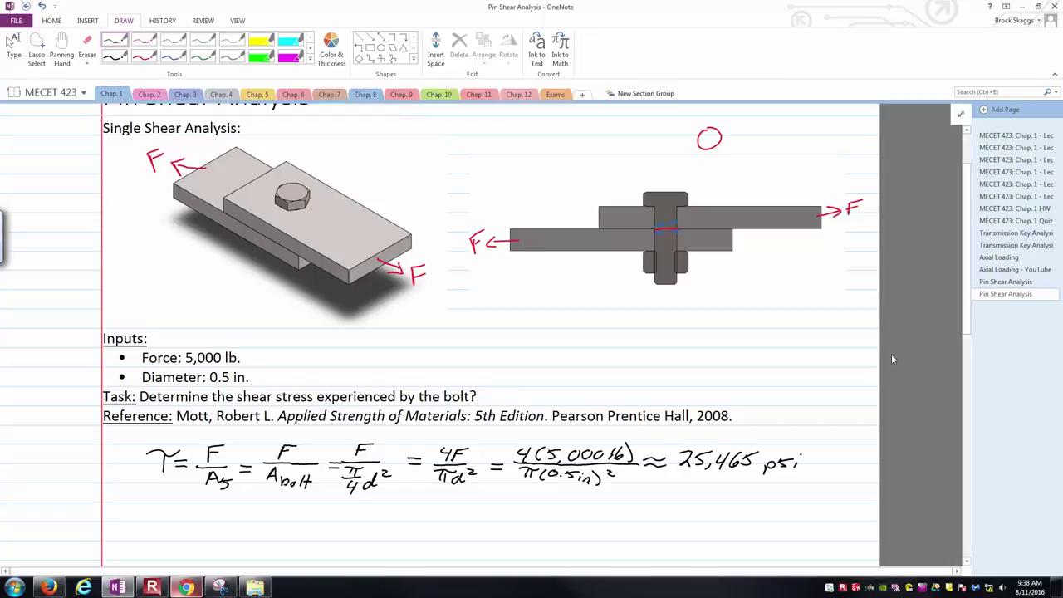
Scroll to the Double Shear Analysis problem showing both winch photos, 2,000 lb force and 5/16 in bolt
key("Escape")
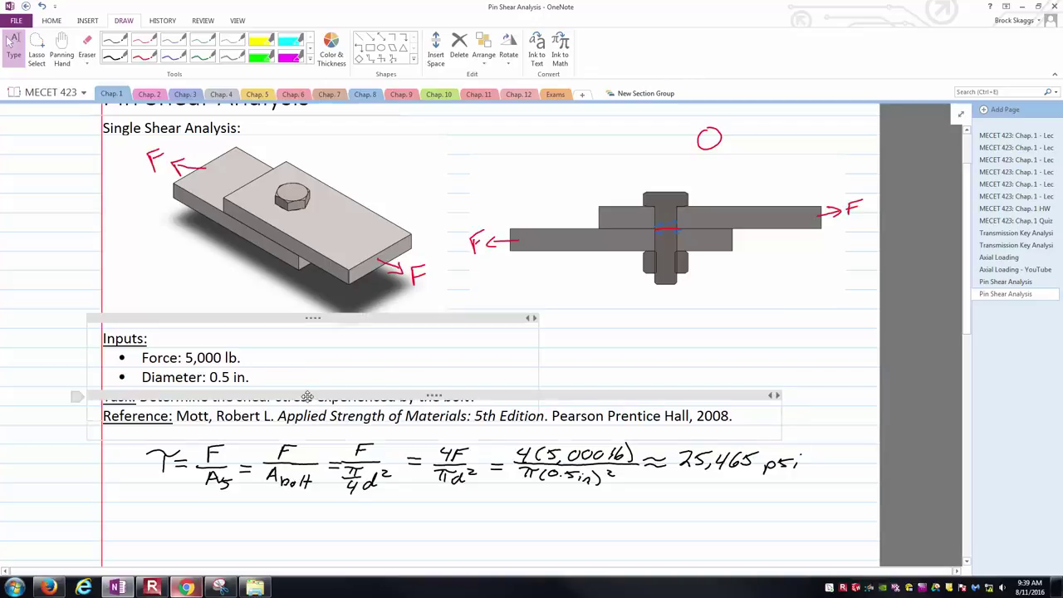
scroll(362, 432, "down", 2)
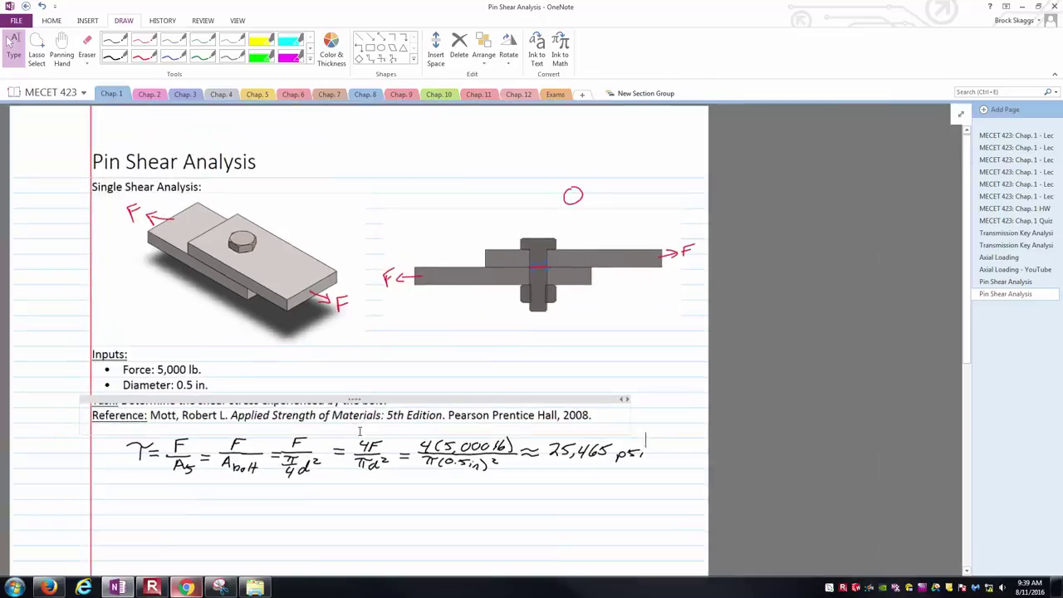
scroll(7, 407, "down", 5)
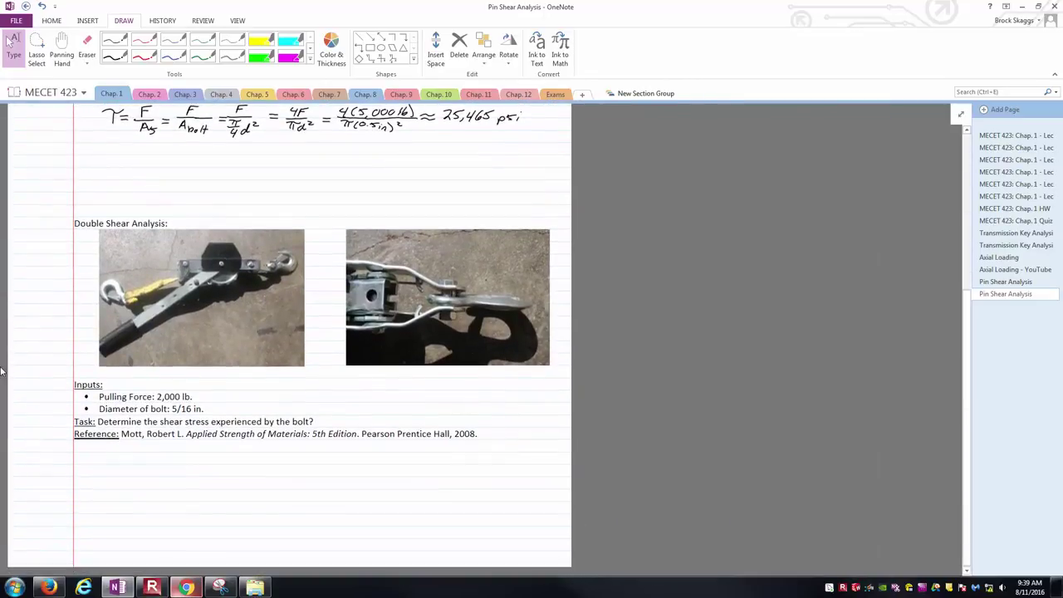
scroll(7, 407, "up", 5)
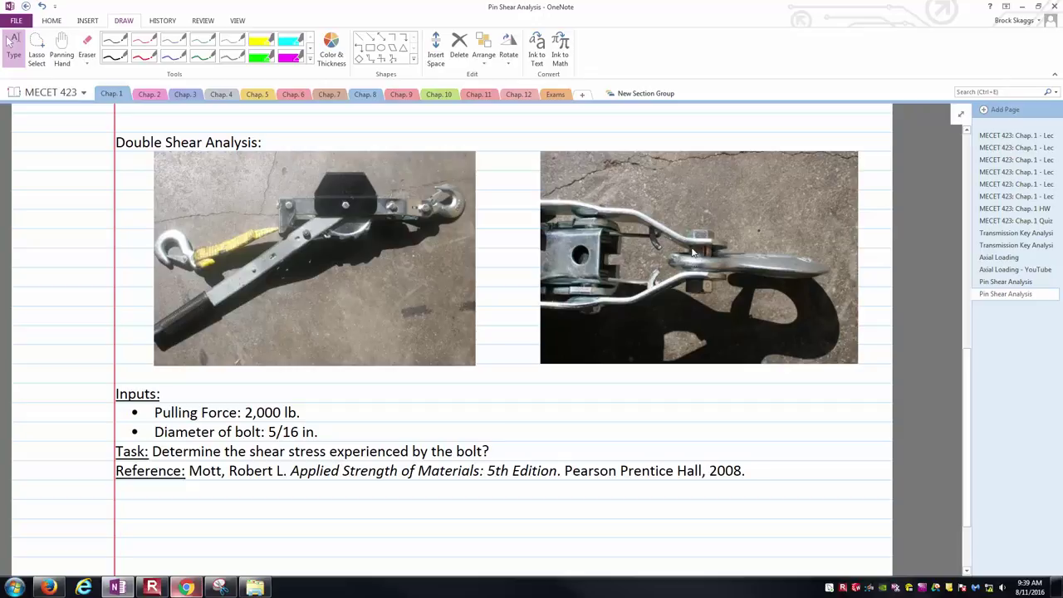
left_click(113, 45)
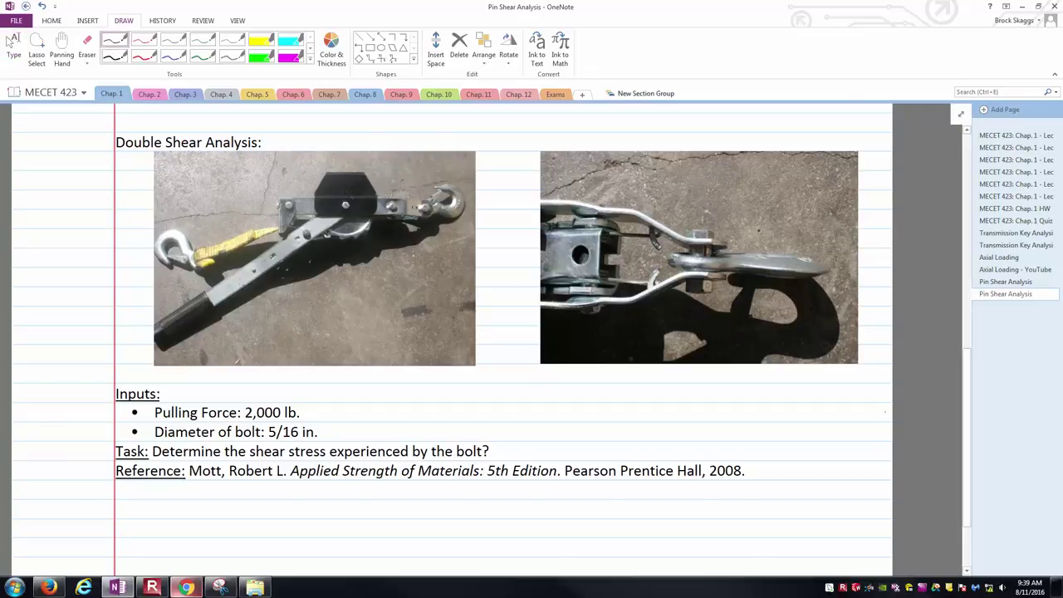
Draw red force arrows on the close-up photo: rightward on the hook, leftward on both bars
scroll(885, 412, "up", 3)
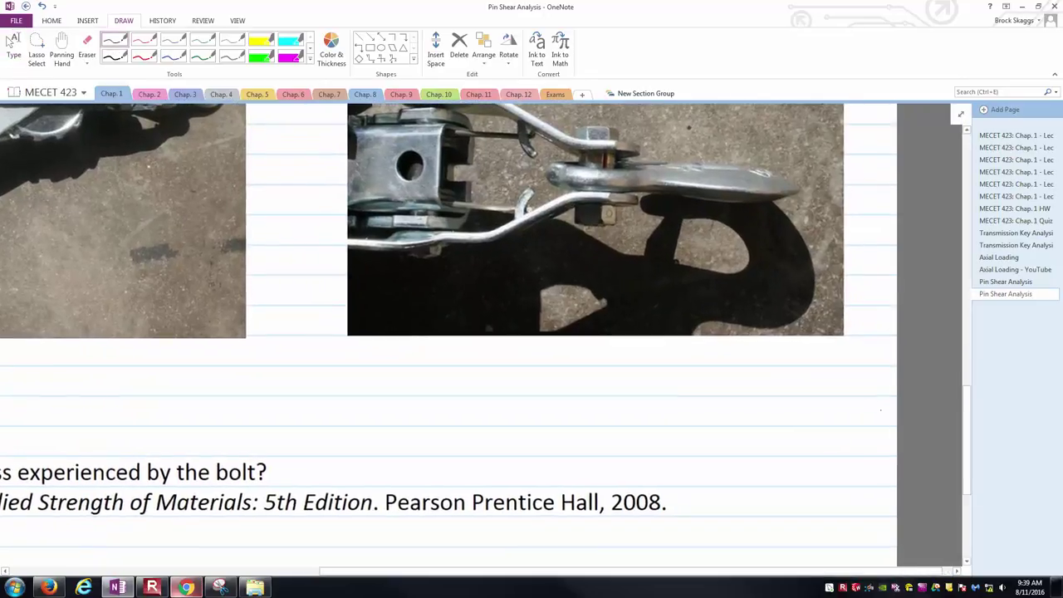
left_click(143, 46)
scroll(588, 338, "up", 2)
scroll(588, 338, "up", 3)
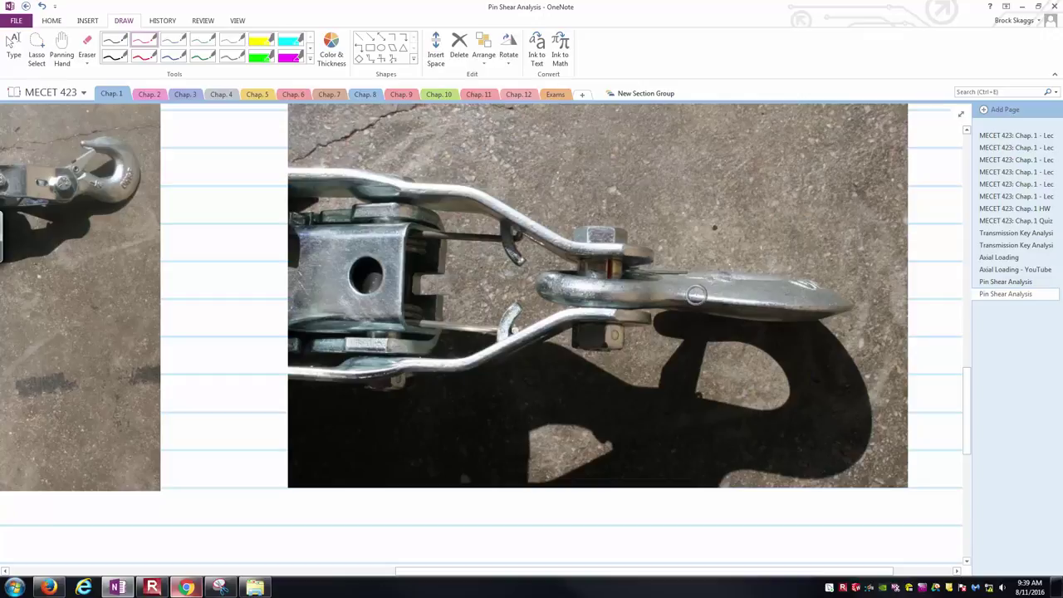
mouse_move(691, 295)
left_mouse_down()
mouse_move(790, 289)
mouse_move(764, 298)
left_mouse_up()
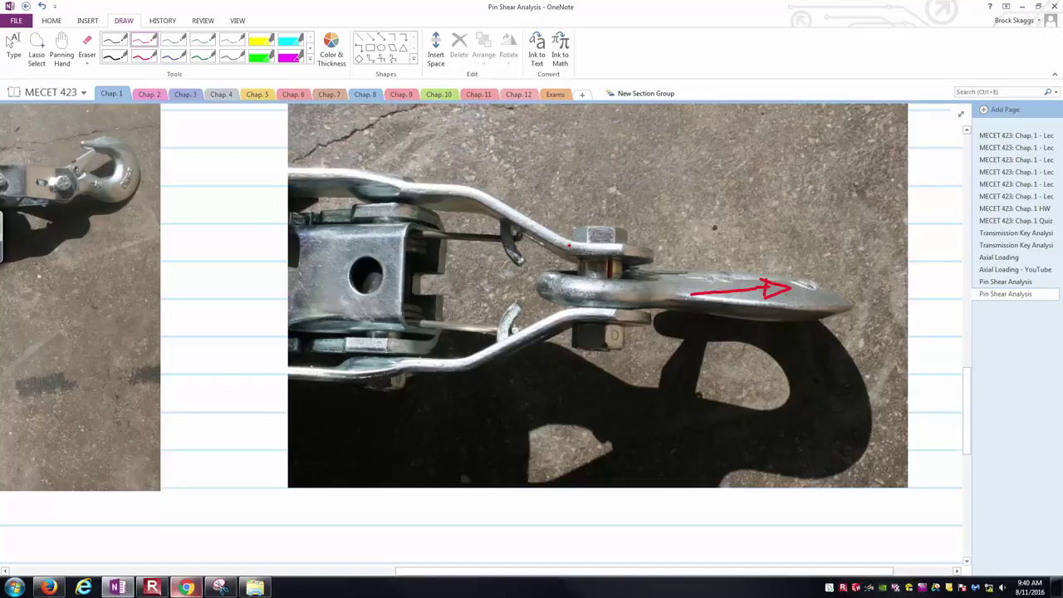
mouse_move(570, 245)
left_mouse_down()
mouse_move(511, 240)
mouse_move(519, 249)
mouse_move(504, 239)
left_mouse_up()
mouse_move(570, 316)
left_mouse_down()
mouse_move(522, 315)
mouse_move(528, 328)
mouse_move(512, 316)
left_mouse_up()
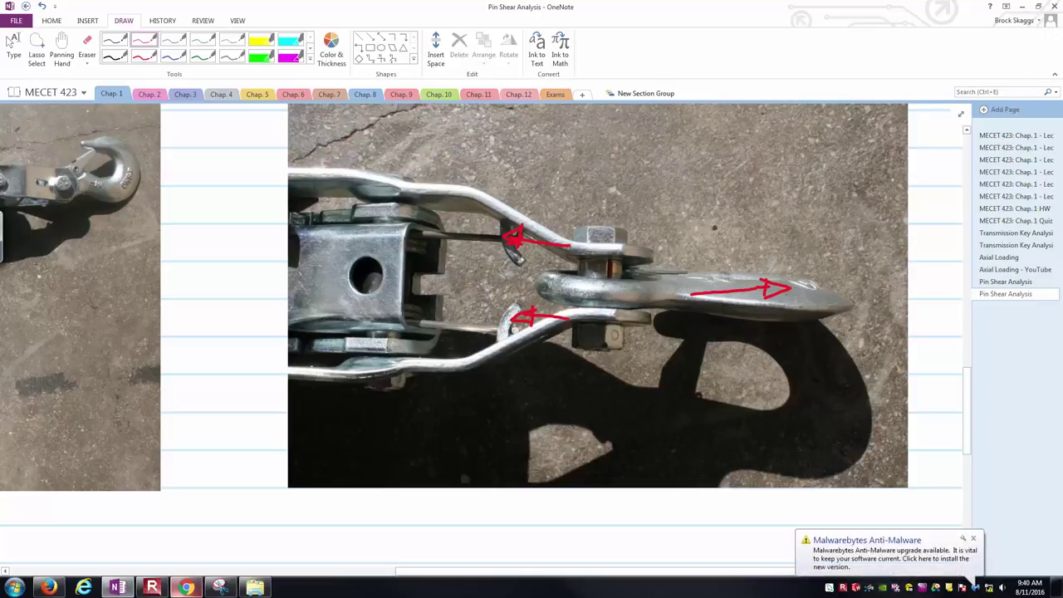
Dismiss the anti-malware notification and outline the bolt's shear areas in blue
key("Escape")
left_click(974, 538)
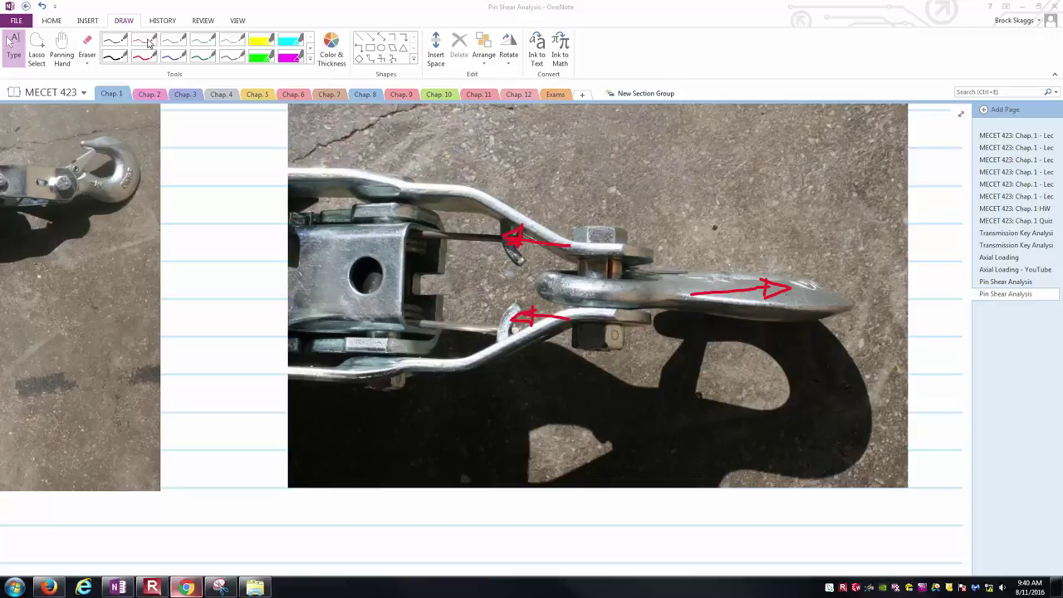
left_click(174, 44)
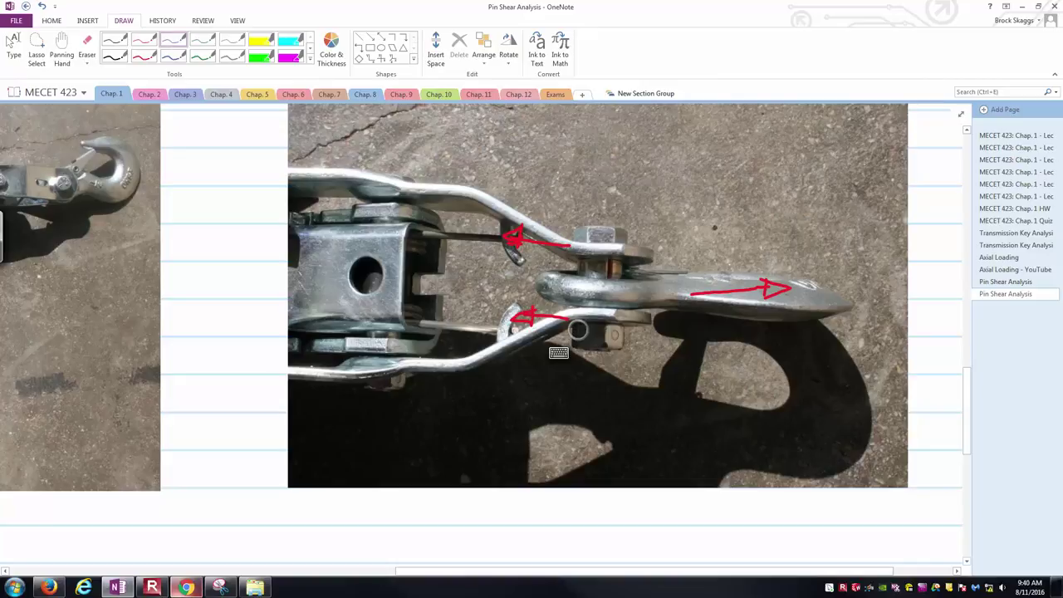
mouse_move(566, 259)
left_mouse_down()
mouse_move(624, 257)
mouse_move(634, 266)
mouse_move(601, 263)
mouse_move(579, 284)
mouse_move(575, 274)
mouse_move(563, 301)
mouse_move(624, 296)
mouse_move(628, 307)
mouse_move(565, 301)
left_mouse_up()
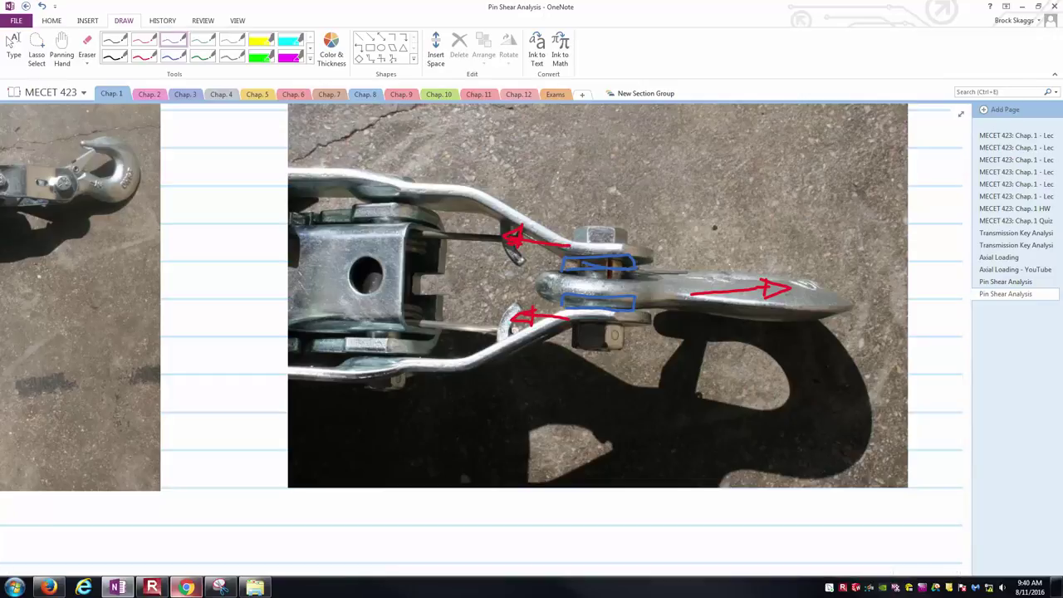
key("Escape")
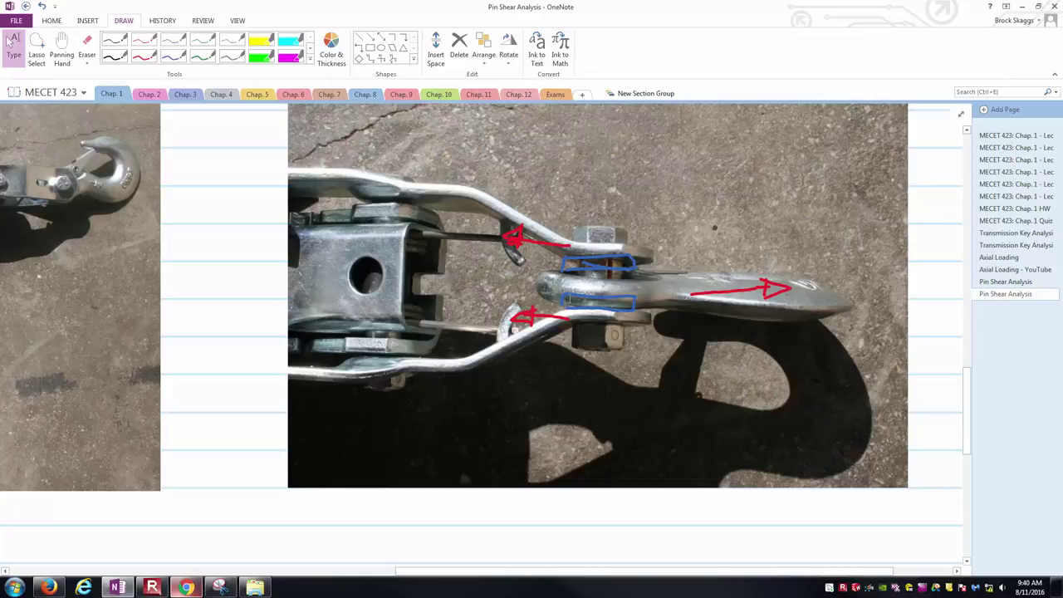
key("ctrl+alt+minus")
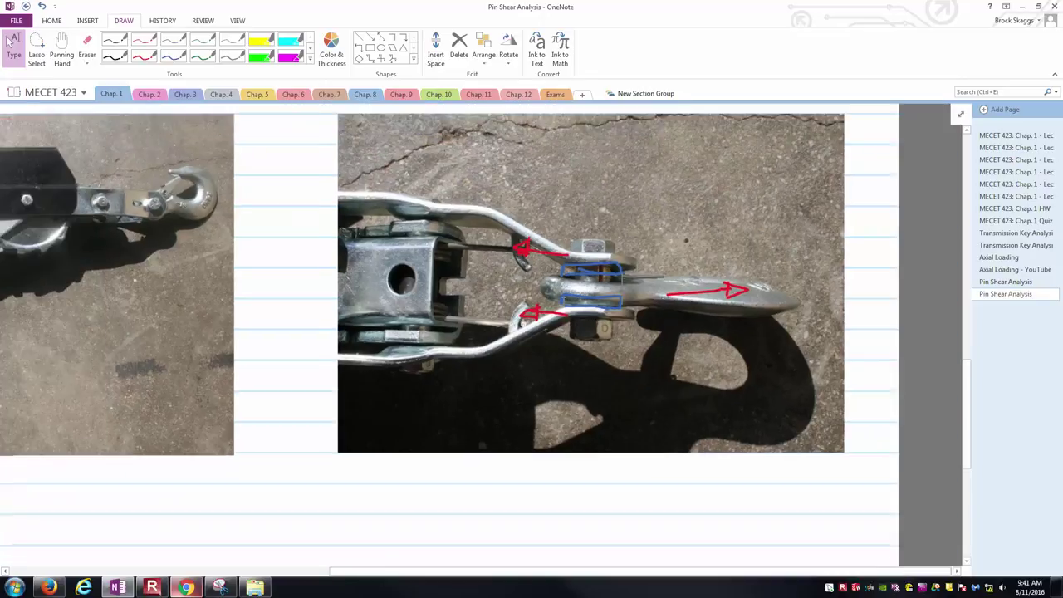
Zoom out and back in on the double shear problem's Inputs and Task text
key("ctrl+alt+minus")
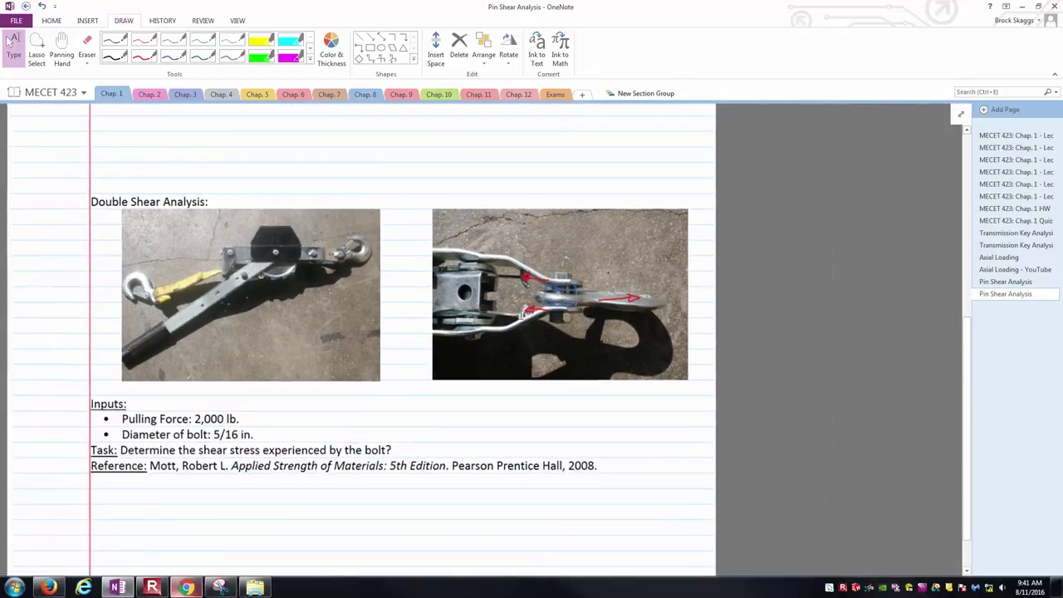
key("ctrl+alt+plus")
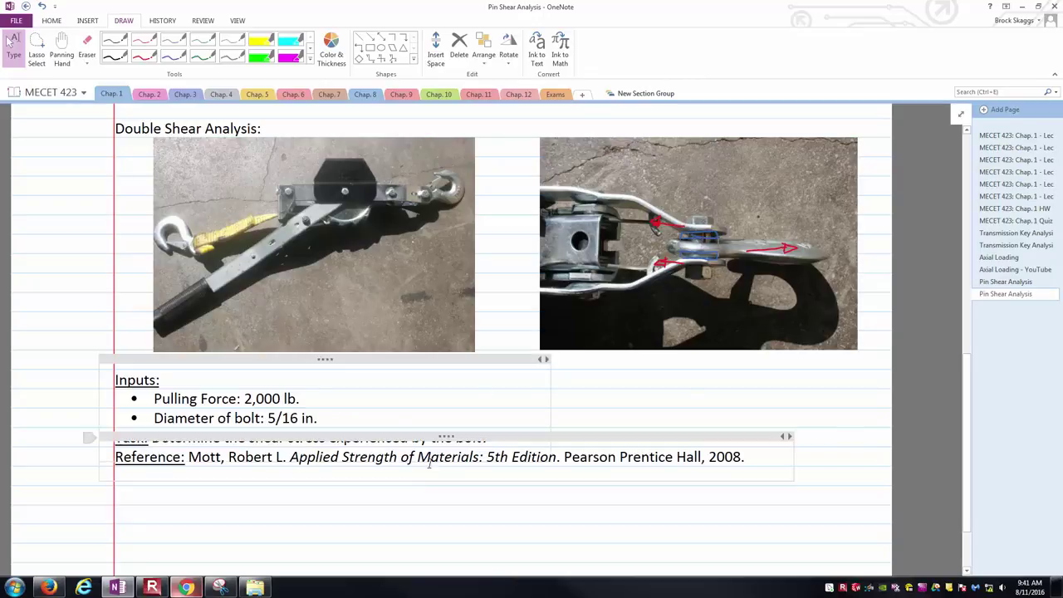
scroll(408, 477, "down", 3)
scroll(177, 494, "up", 5)
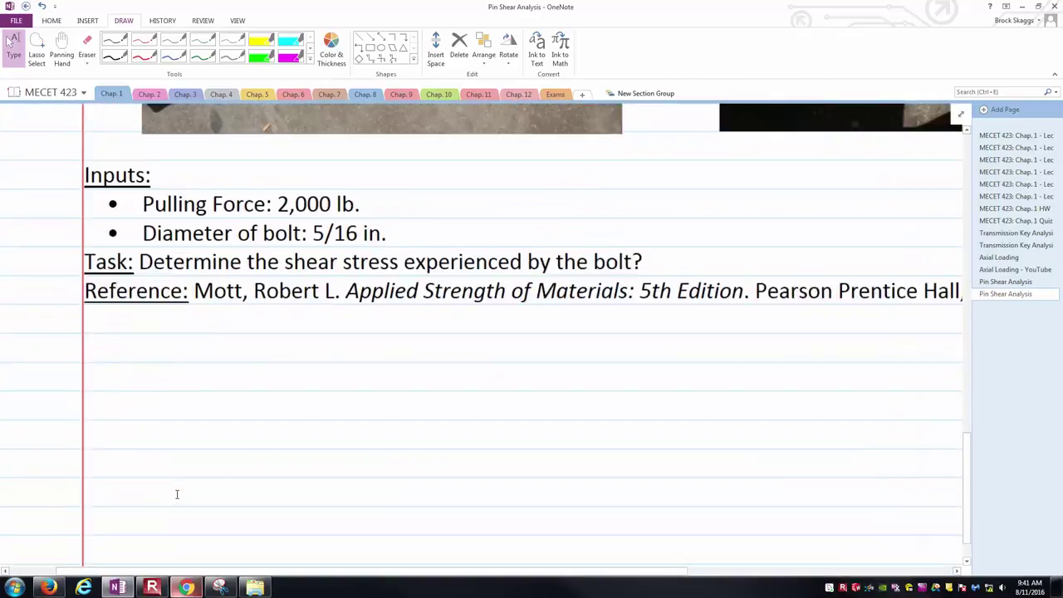
Handwrite τ = F/As in black ink below the double shear Reference line
left_click(115, 41)
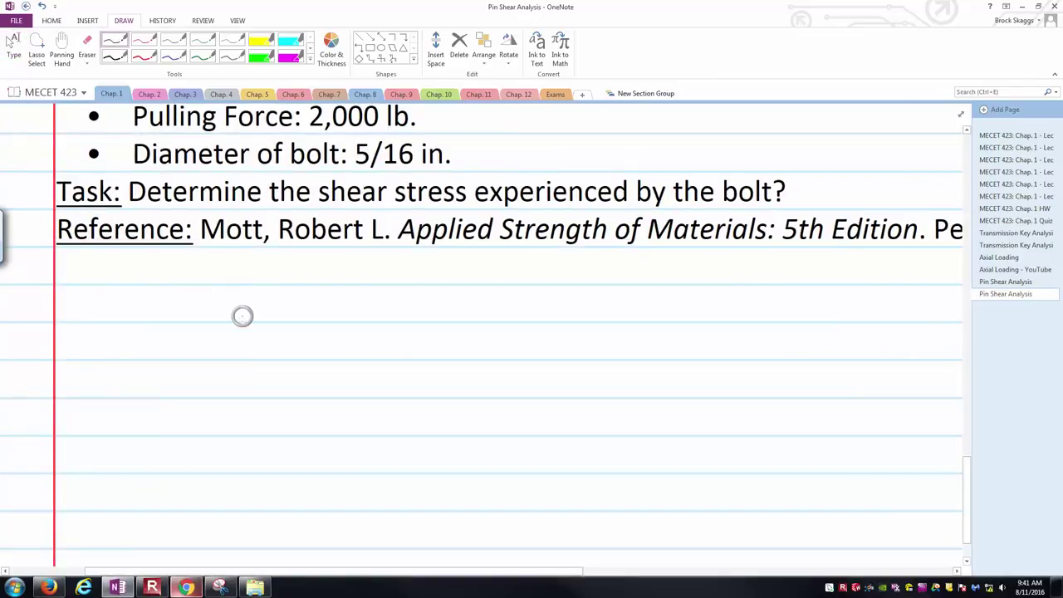
mouse_move(242, 312)
left_mouse_down()
mouse_move(274, 308)
mouse_move(251, 331)
left_mouse_up()
left_click_drag(269, 318, 283, 318)
left_click_drag(267, 324, 341, 299)
left_click_drag(319, 308, 346, 319)
mouse_move(322, 325)
left_mouse_down()
mouse_move(308, 343)
mouse_move(327, 345)
left_mouse_up()
left_click_drag(316, 336, 347, 341)
key("Escape")
scroll(316, 369, "down", 5)
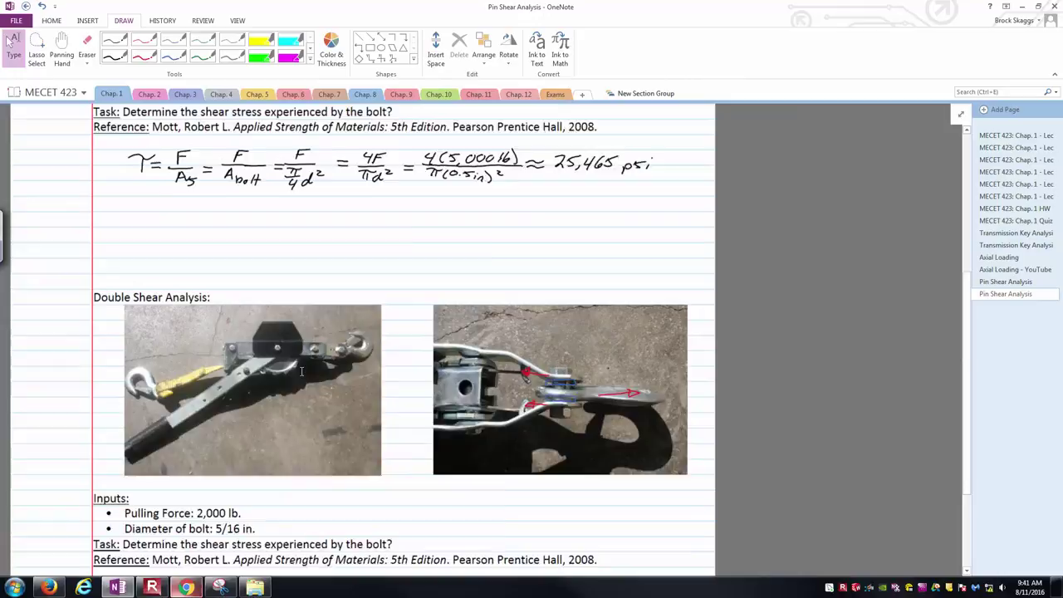
scroll(301, 371, "up", 3)
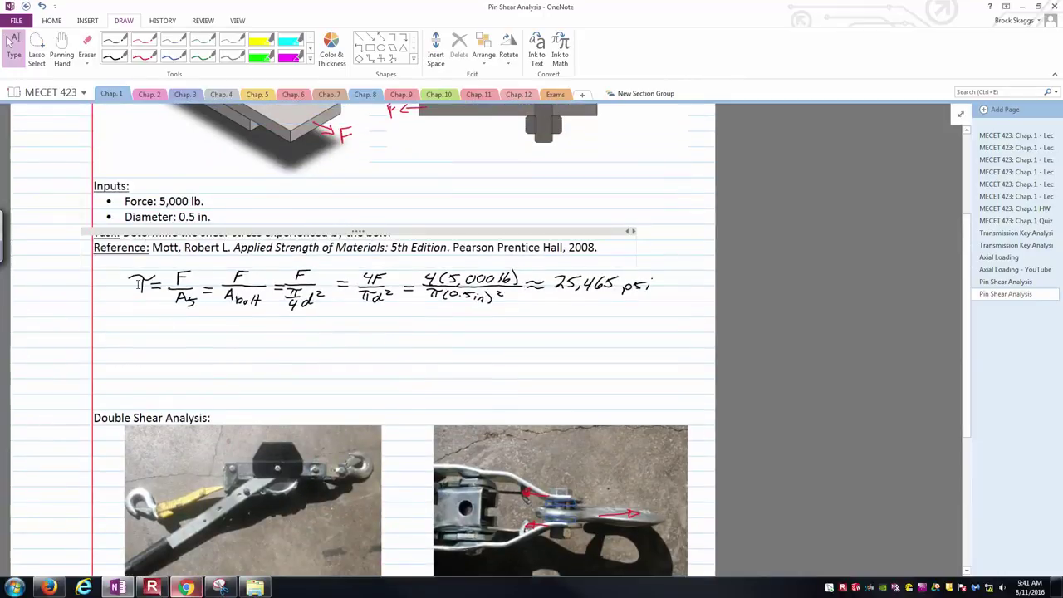
scroll(172, 334, "down", 7)
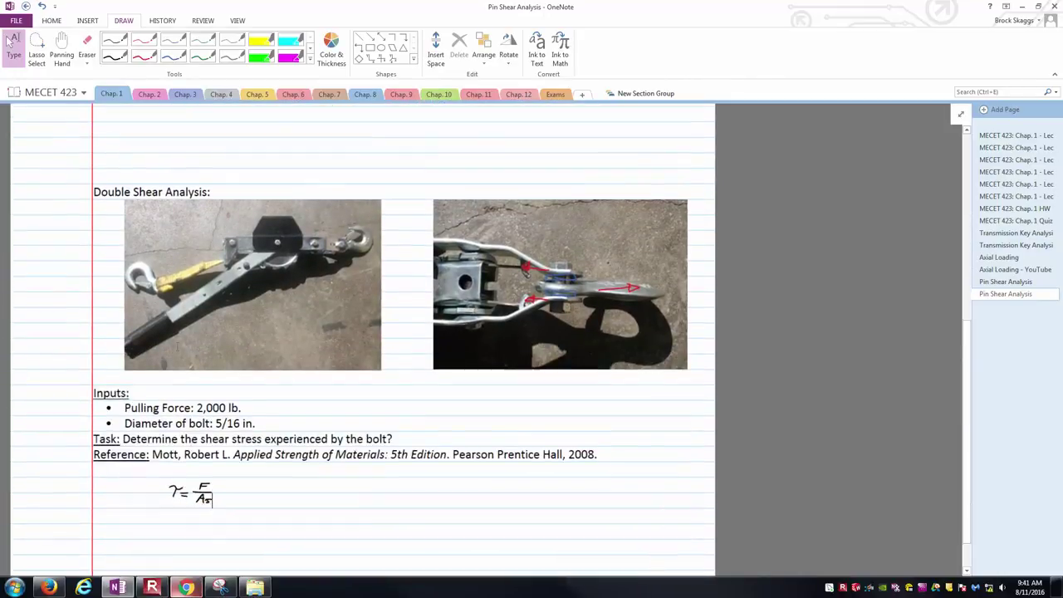
scroll(231, 475, "up", 5)
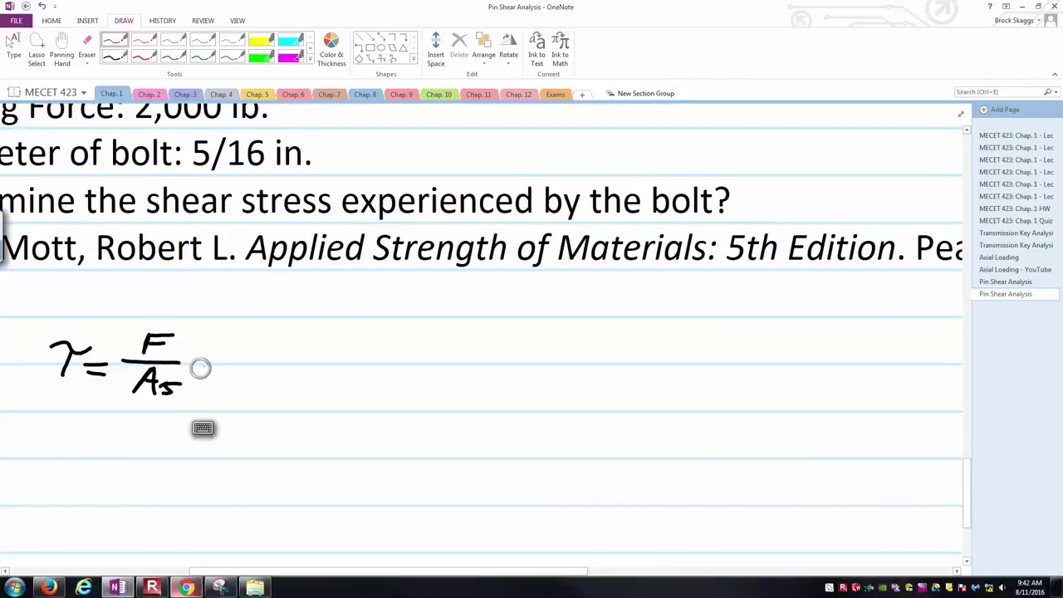
Add = F over a new fraction bar after F/As
left_click_drag(210, 363, 231, 371)
mouse_move(287, 338)
left_mouse_down()
mouse_move(276, 362)
mouse_move(312, 336)
left_mouse_up()
left_click_drag(280, 349, 298, 348)
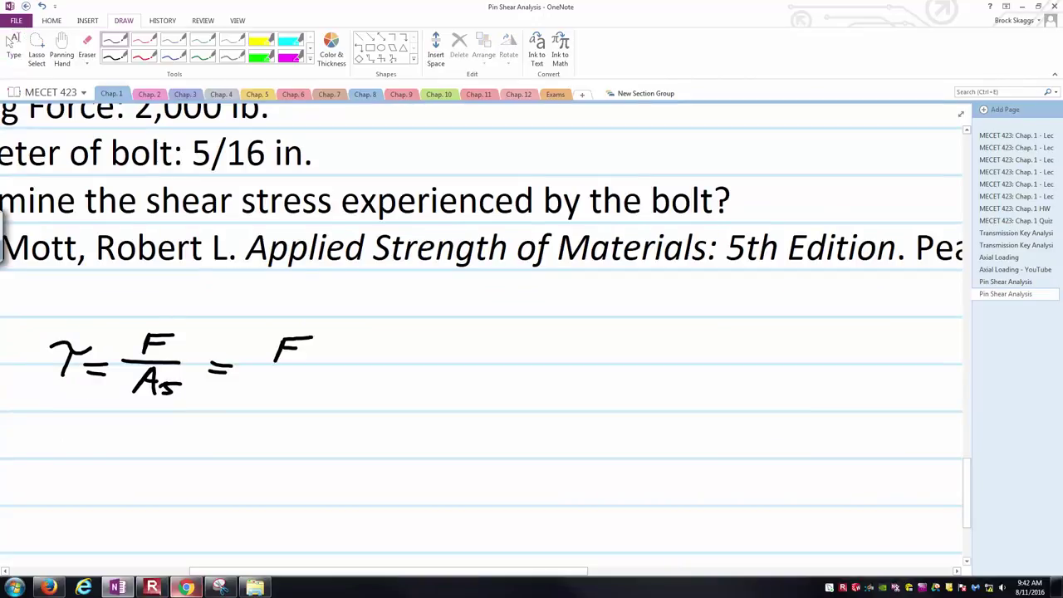
left_click_drag(243, 368, 338, 368)
left_click(234, 402)
scroll(335, 408, "down", 5)
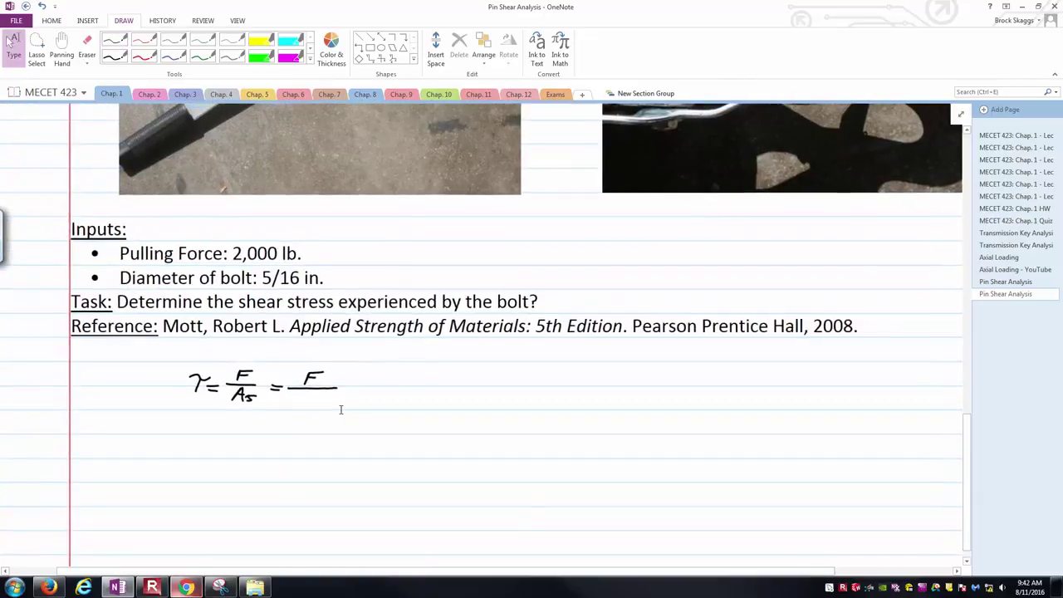
scroll(565, 321, "up", 6)
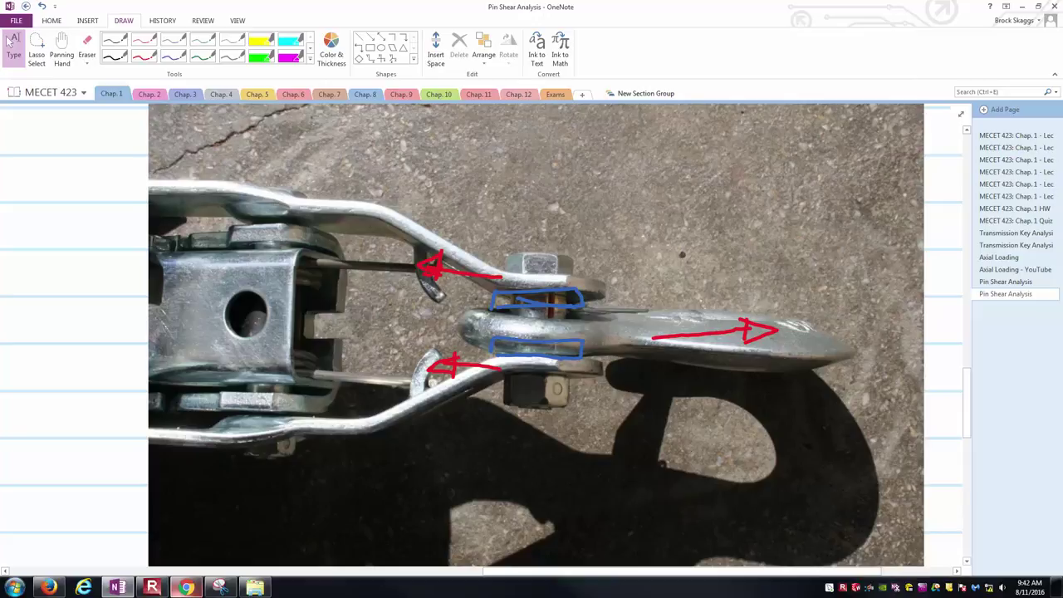
Write 2A_bolt as the denominator under the second fraction bar
scroll(550, 348, "down", 3)
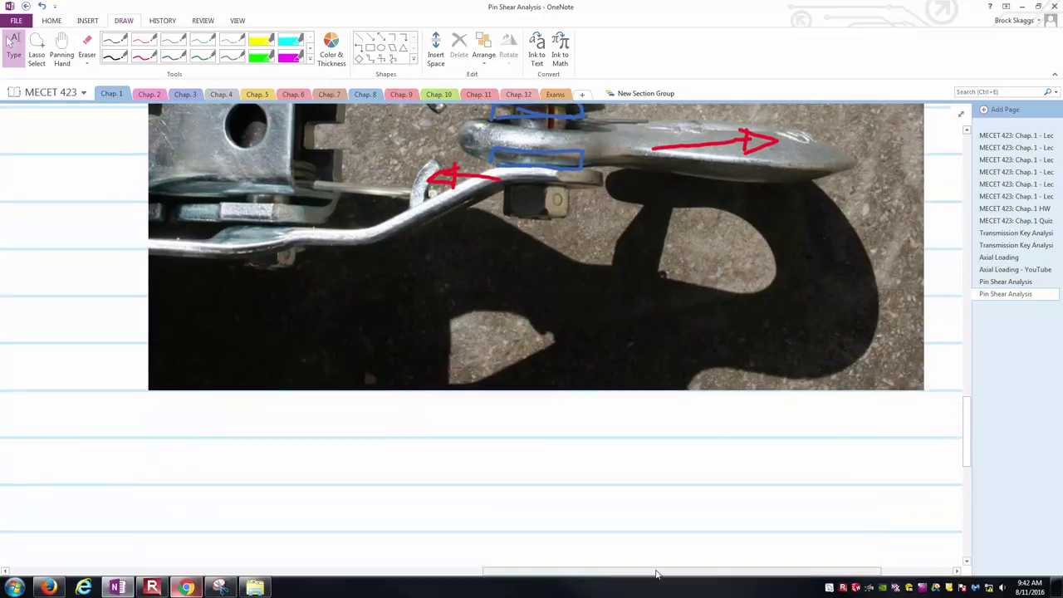
mouse_move(657, 573)
left_mouse_down()
mouse_move(615, 573)
mouse_move(636, 573)
left_mouse_up()
scroll(631, 437, "up", 3)
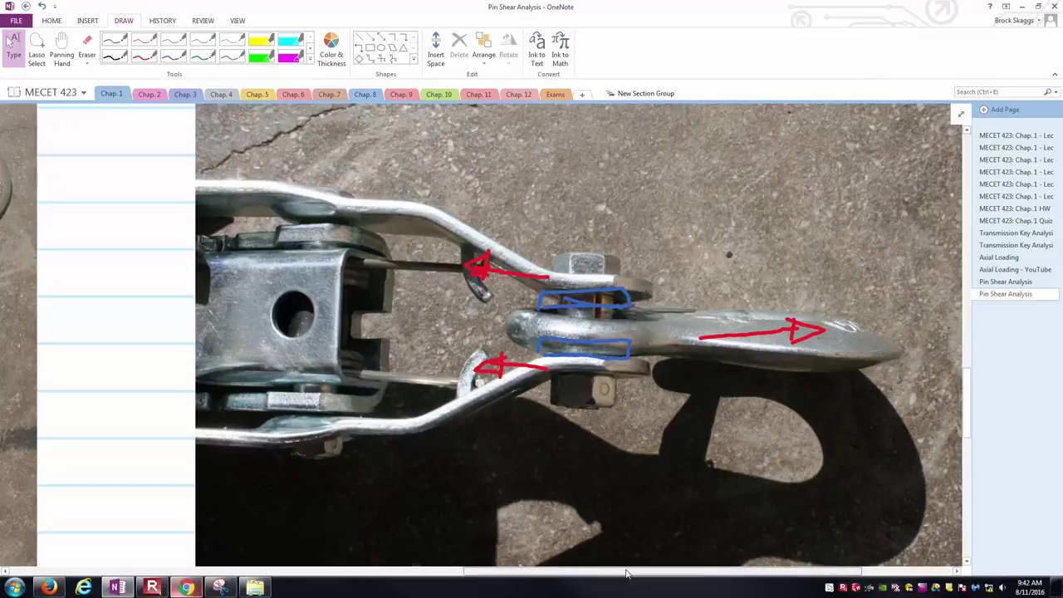
left_click_drag(643, 573, 359, 573)
scroll(373, 537, "down", 8)
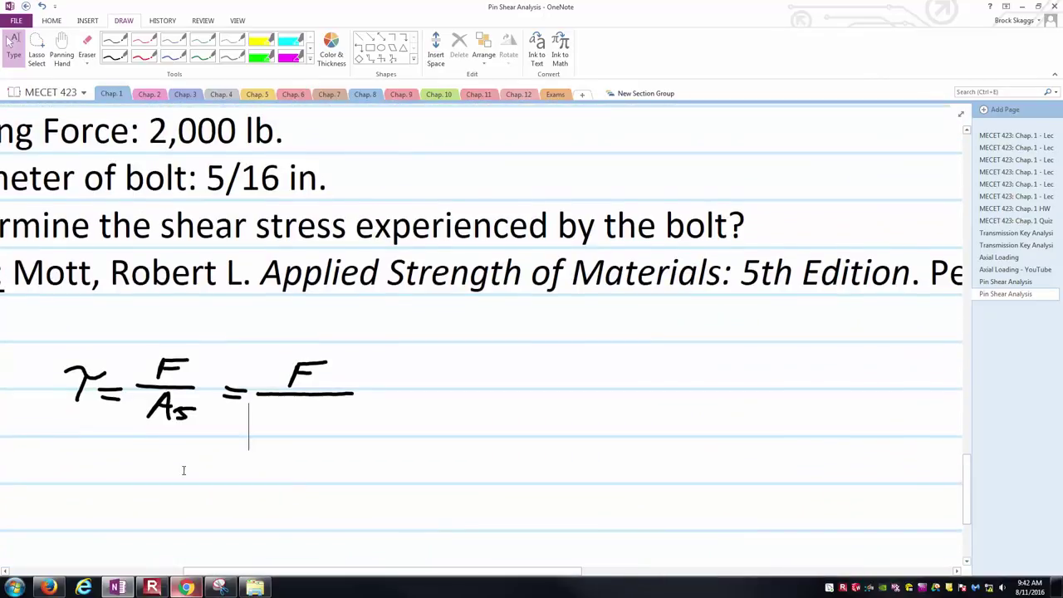
left_click_drag(248, 402, 248, 452)
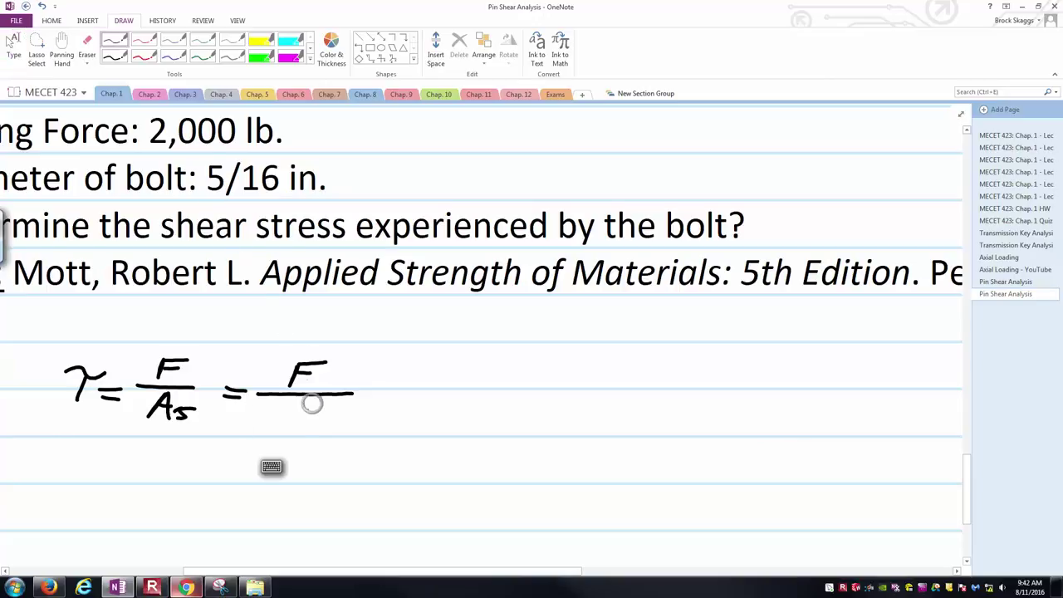
mouse_move(263, 404)
left_mouse_down()
mouse_move(284, 422)
mouse_move(343, 429)
left_mouse_up()
left_click_drag(339, 417, 349, 416)
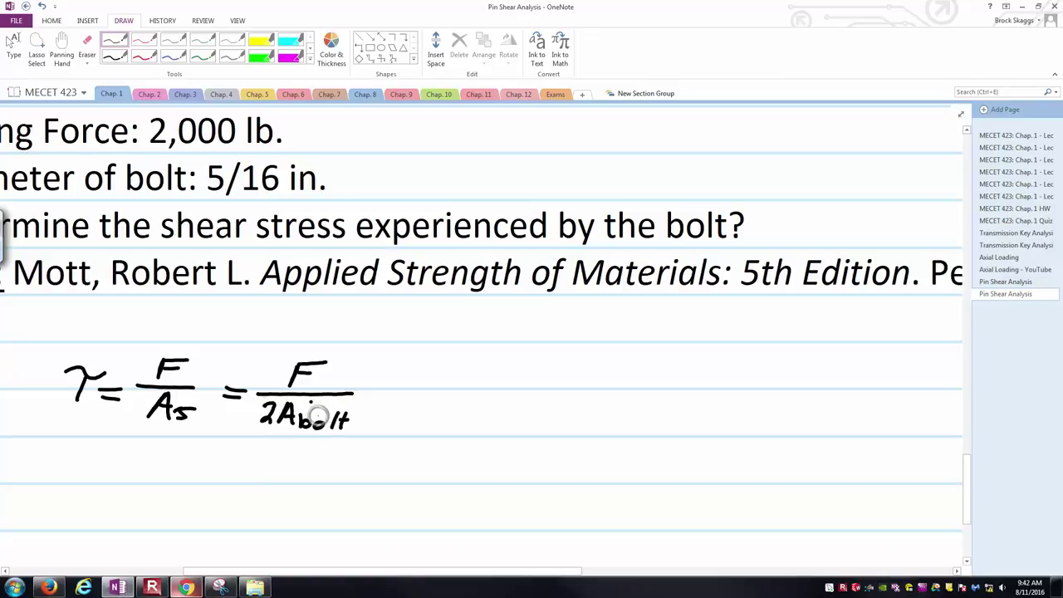
Erase the stray ink mark beside the equation and reselect the black pen
left_click(86, 46)
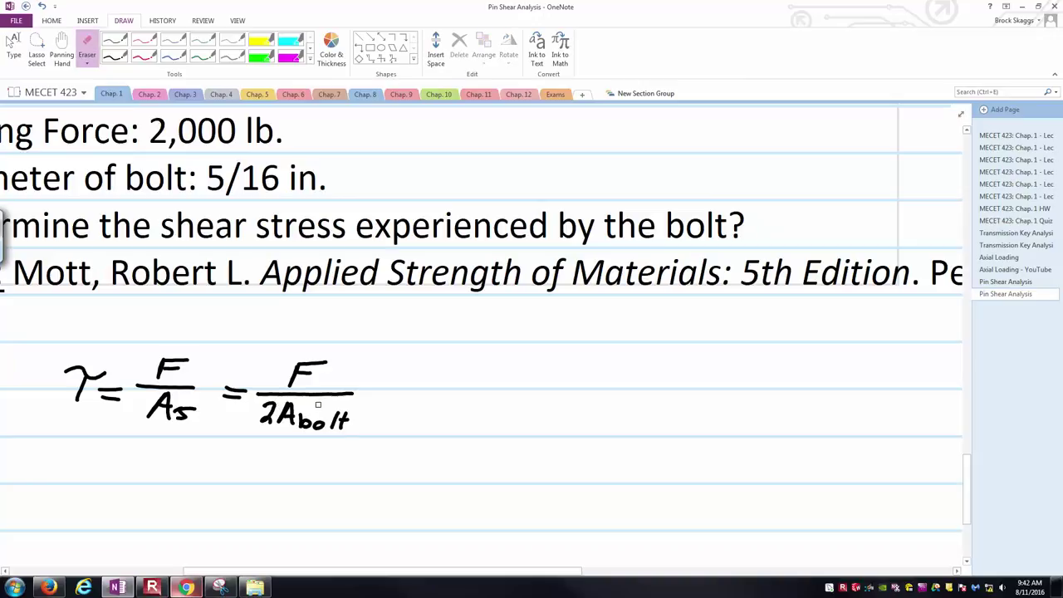
key("Escape")
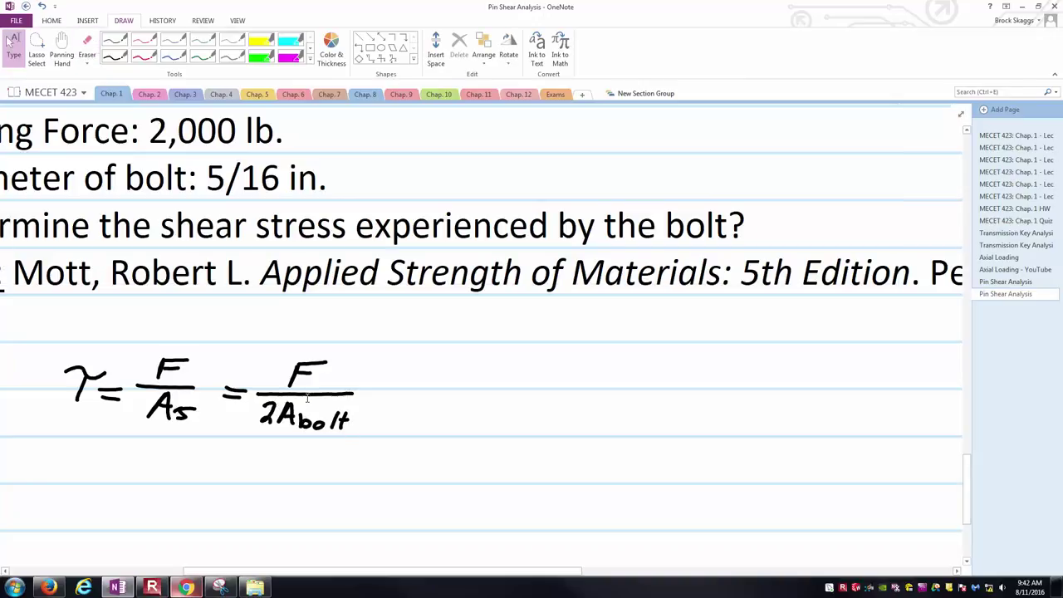
left_click(116, 40)
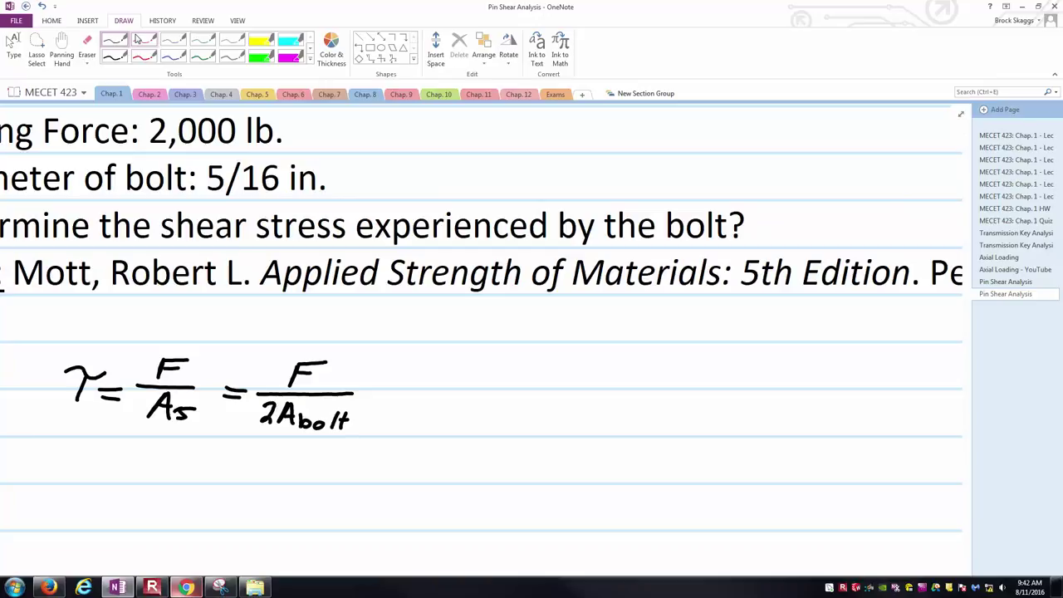
Write = F/2[π/4·d²], cancelling the 4 to leave 2
left_click_drag(372, 396, 390, 395)
left_click_drag(371, 402, 390, 402)
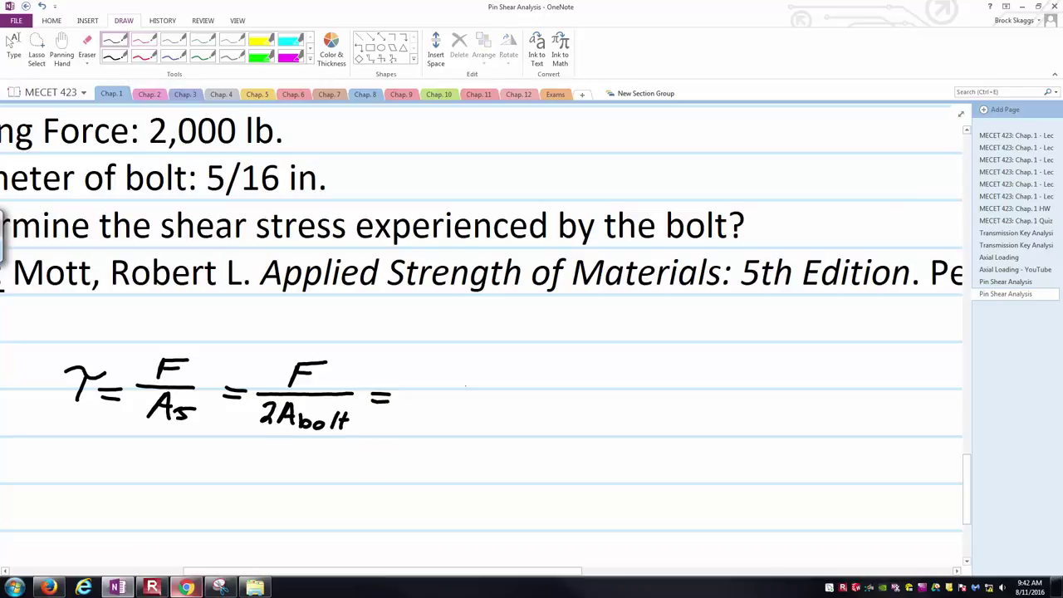
left_click_drag(472, 364, 471, 380)
mouse_move(472, 362)
left_mouse_down()
mouse_move(496, 358)
mouse_move(486, 370)
left_mouse_up()
left_click_drag(414, 388, 530, 388)
mouse_move(409, 404)
left_mouse_down()
mouse_move(449, 430)
mouse_move(482, 401)
left_mouse_up()
left_click_drag(466, 403, 471, 417)
mouse_move(456, 419)
left_mouse_down()
mouse_move(477, 418)
mouse_move(473, 427)
left_mouse_up()
mouse_move(470, 424)
left_mouse_down()
mouse_move(468, 438)
mouse_move(490, 435)
left_mouse_up()
mouse_move(496, 411)
left_mouse_down()
mouse_move(491, 435)
mouse_move(514, 417)
mouse_move(516, 432)
left_mouse_up()
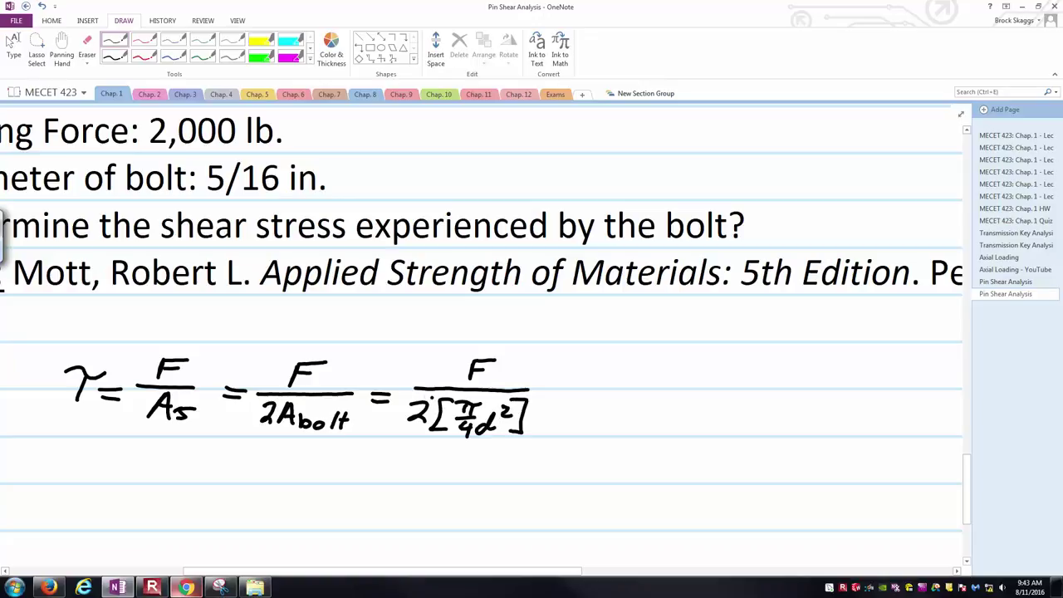
left_click_drag(407, 405, 464, 427)
left_click_drag(461, 442, 475, 452)
Simplify to = 2F/πd² with a trailing equals sign
mouse_move(560, 396)
left_mouse_down()
mouse_move(580, 401)
mouse_move(658, 365)
left_mouse_up()
mouse_move(641, 376)
left_mouse_down()
mouse_move(659, 385)
mouse_move(613, 410)
mouse_move(621, 417)
left_mouse_up()
left_click_drag(639, 409, 641, 423)
mouse_move(649, 397)
left_mouse_down()
mouse_move(664, 407)
mouse_move(699, 389)
left_mouse_up()
left_click_drag(679, 397, 698, 398)
scroll(573, 417, "down", 5)
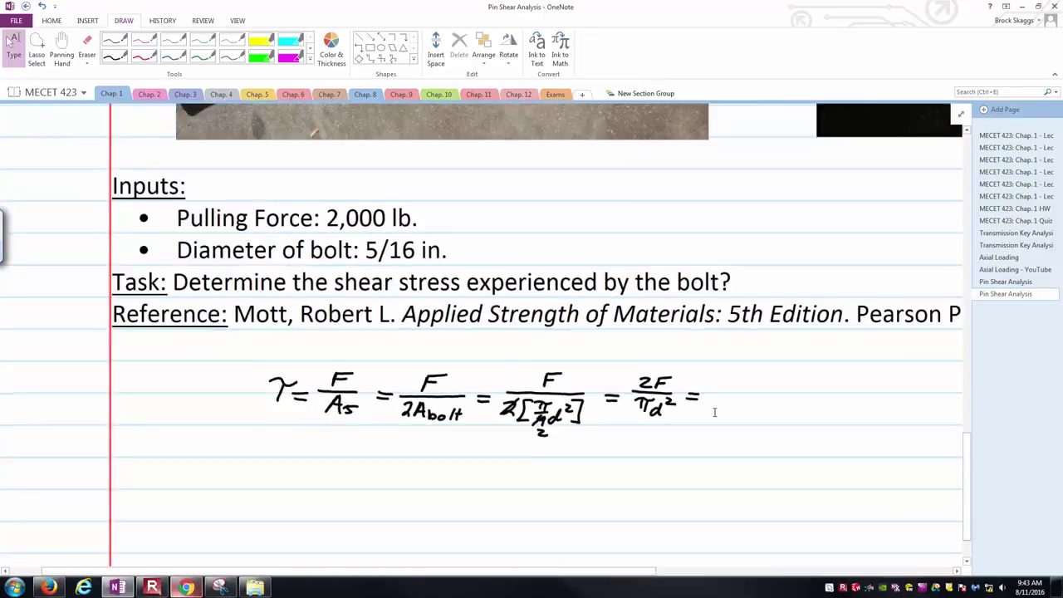
scroll(489, 417, "up", 5)
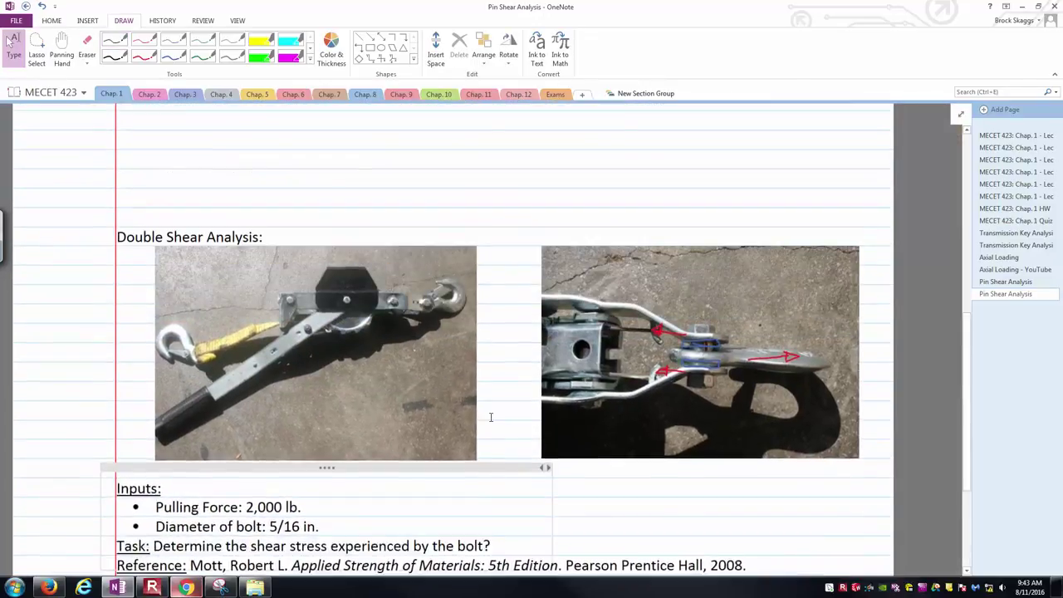
scroll(470, 355, "down", 4)
scroll(470, 356, "down", 2)
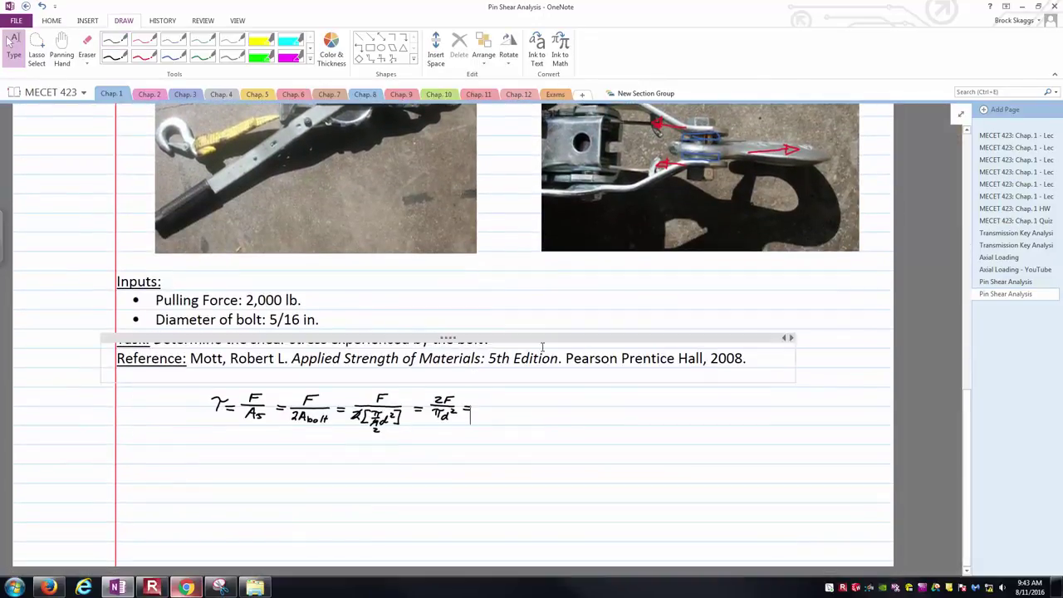
scroll(479, 429, "up", 4)
scroll(479, 428, "up", 2)
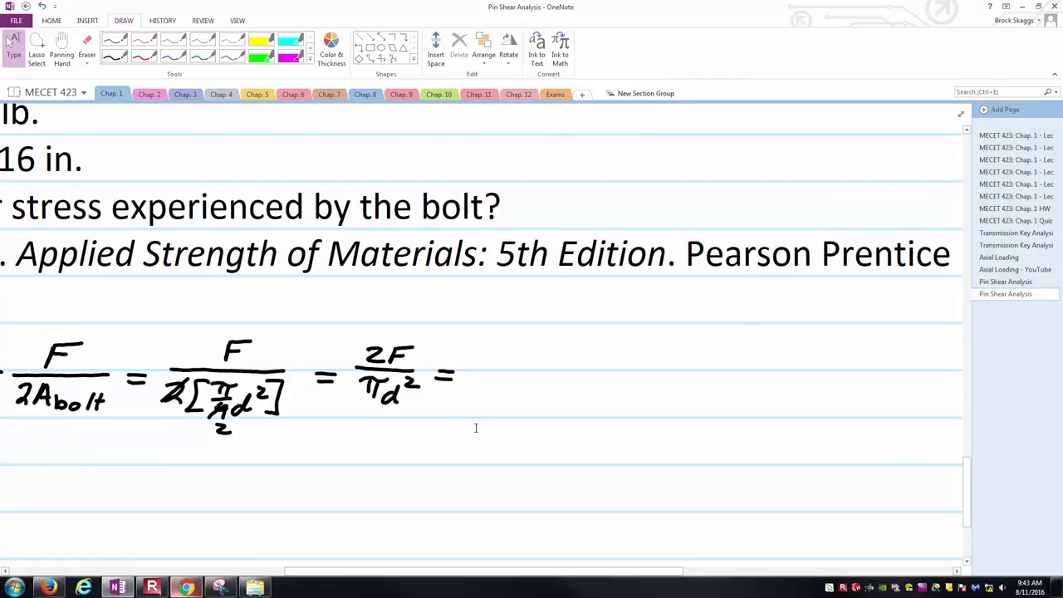
Handwrite the substitution 2(2,000 lb) over π(5/16 in)² in the double-shear equation
left_click_drag(479, 354, 496, 367)
mouse_move(515, 348)
left_mouse_down()
mouse_move(508, 367)
mouse_move(538, 366)
left_mouse_up()
mouse_move(545, 360)
left_mouse_down()
mouse_move(542, 371)
mouse_move(585, 353)
left_mouse_up()
mouse_move(606, 353)
left_mouse_down()
mouse_move(598, 358)
mouse_move(608, 352)
left_mouse_up()
mouse_move(624, 343)
left_mouse_down()
mouse_move(620, 366)
mouse_move(647, 365)
left_mouse_up()
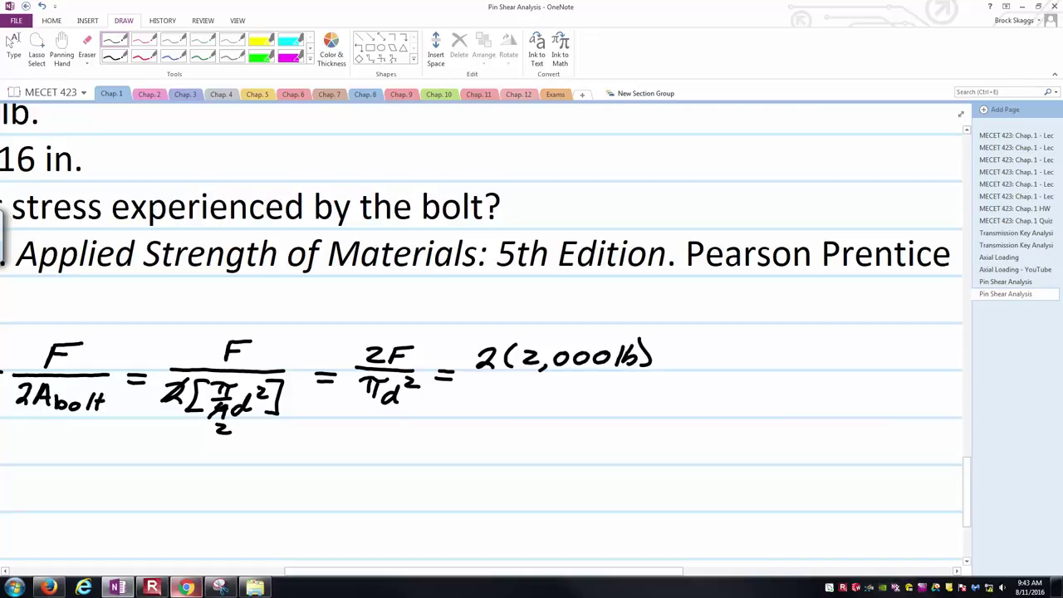
mouse_move(464, 374)
left_mouse_down()
mouse_move(685, 378)
mouse_move(478, 388)
mouse_move(514, 387)
left_mouse_up()
mouse_move(493, 389)
left_mouse_down()
mouse_move(490, 402)
mouse_move(549, 396)
left_mouse_up()
mouse_move(548, 382)
left_mouse_down()
mouse_move(562, 381)
mouse_move(561, 395)
left_mouse_up()
mouse_move(540, 401)
left_mouse_down()
mouse_move(540, 413)
mouse_move(553, 412)
left_mouse_up()
mouse_move(571, 402)
left_mouse_down()
mouse_move(595, 413)
mouse_move(617, 392)
left_mouse_up()
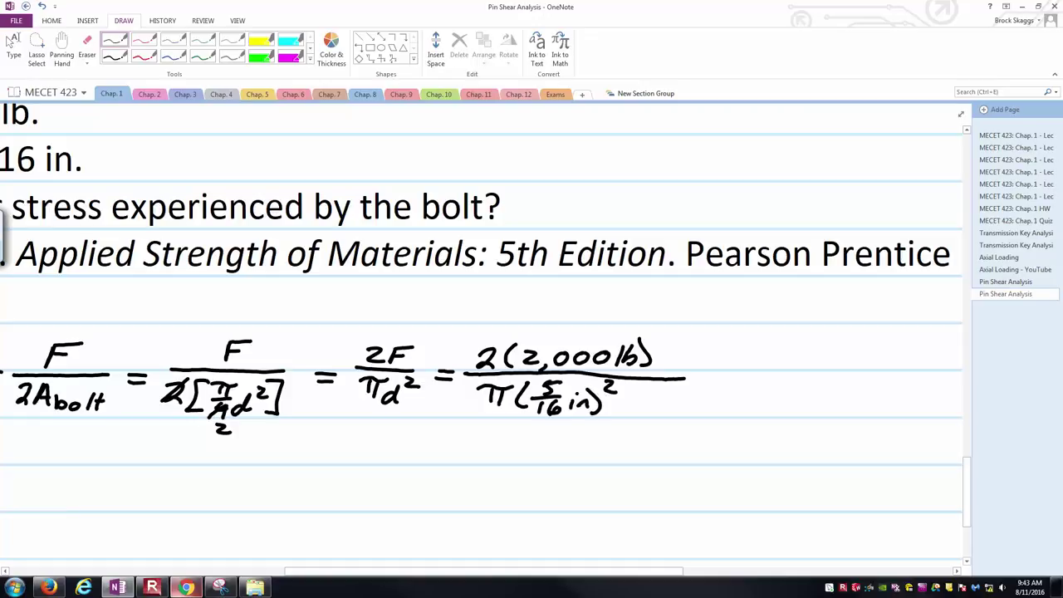
mouse_move(705, 372)
left_mouse_down()
mouse_move(739, 369)
mouse_move(740, 378)
left_mouse_up()
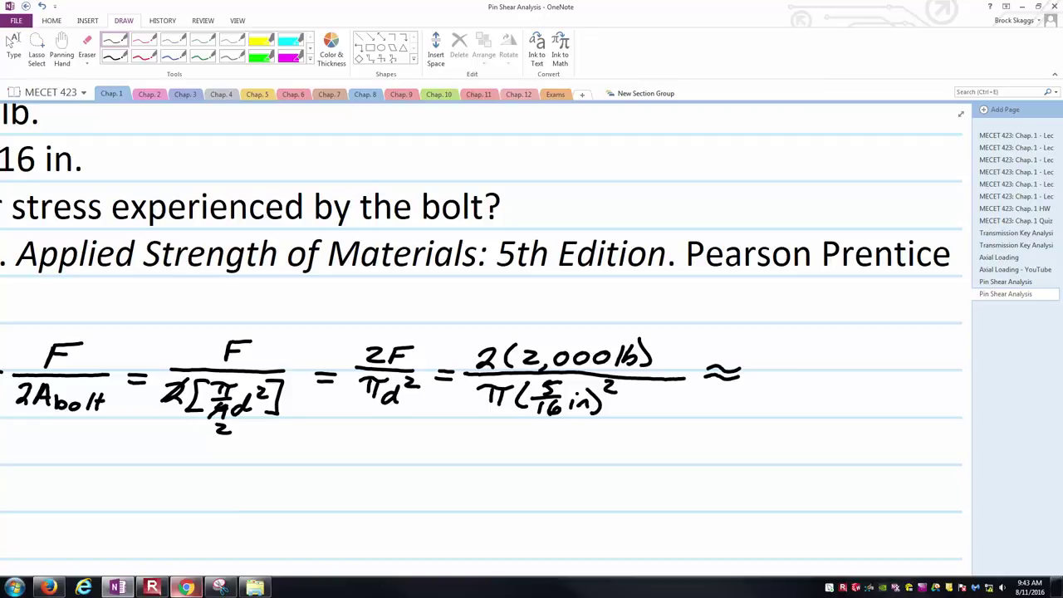
Write the result ≈ 13,038 psi after the fraction
mouse_move(757, 359)
left_mouse_down()
mouse_move(756, 380)
mouse_move(780, 388)
left_mouse_up()
mouse_move(807, 365)
left_mouse_down()
mouse_move(797, 376)
mouse_move(808, 367)
left_mouse_up()
mouse_move(821, 362)
left_mouse_down()
mouse_move(831, 370)
mouse_move(819, 379)
left_mouse_up()
mouse_move(853, 361)
left_mouse_down()
mouse_move(842, 374)
mouse_move(849, 362)
mouse_move(879, 378)
left_mouse_up()
mouse_move(895, 371)
left_mouse_down()
mouse_move(889, 380)
mouse_move(900, 372)
left_mouse_up()
left_click_drag(907, 372, 907, 380)
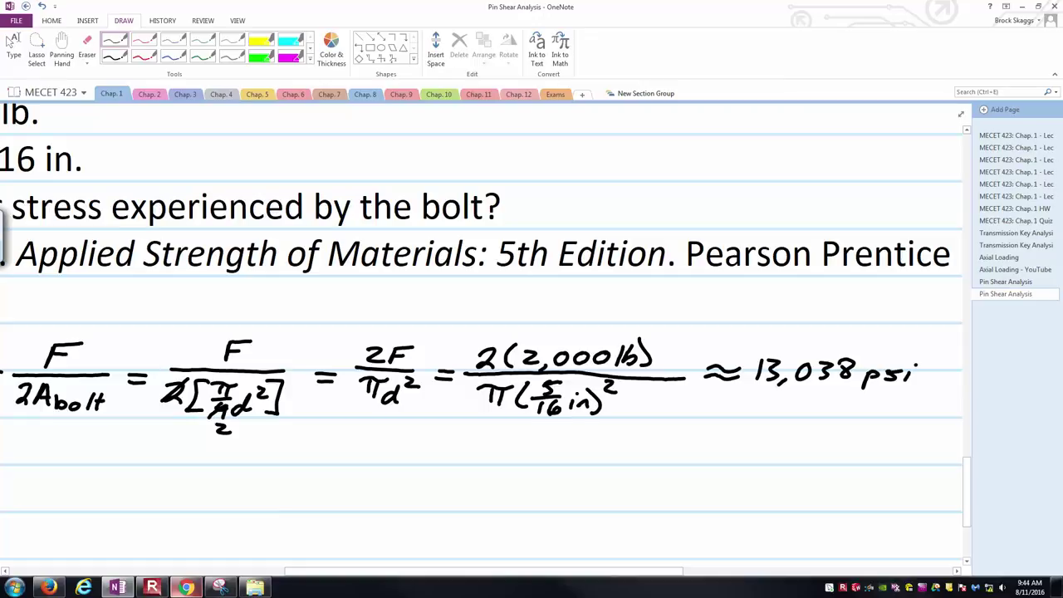
key("Escape")
scroll(817, 404, "down", 3)
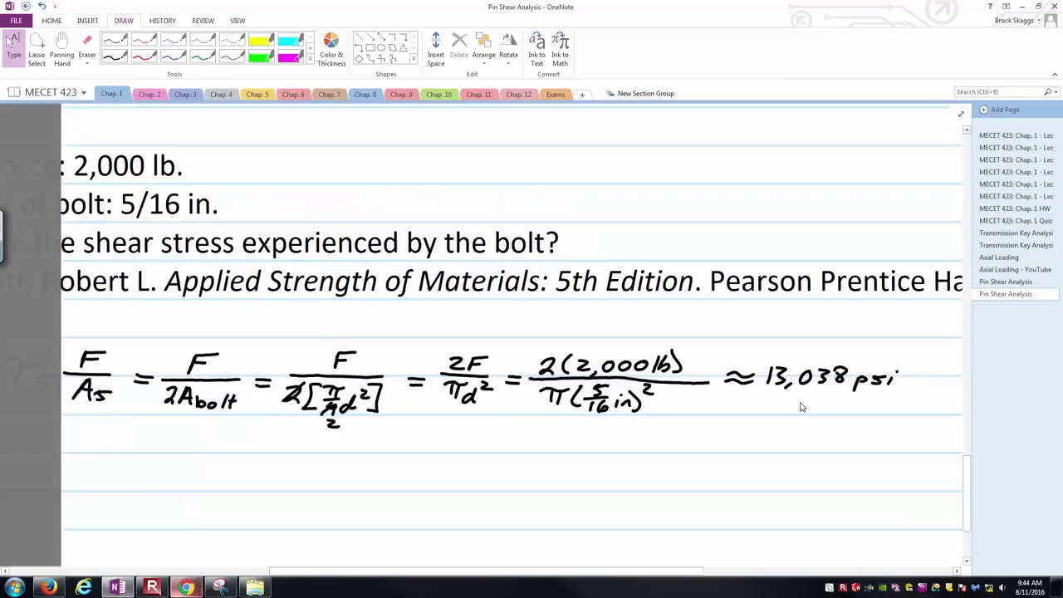
scroll(796, 408, "down", 3)
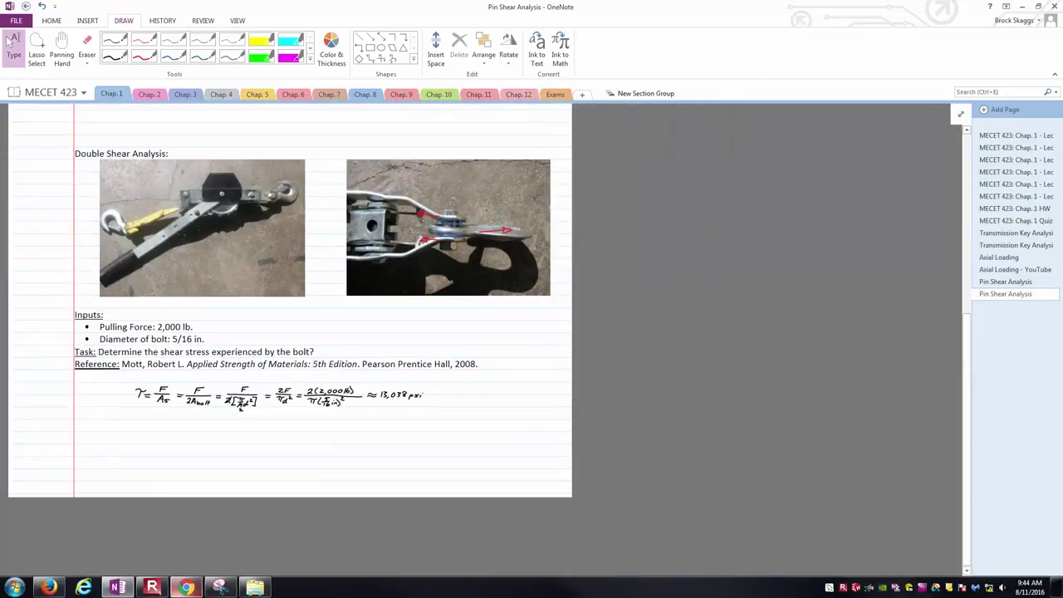
scroll(1, 430, "up", 2)
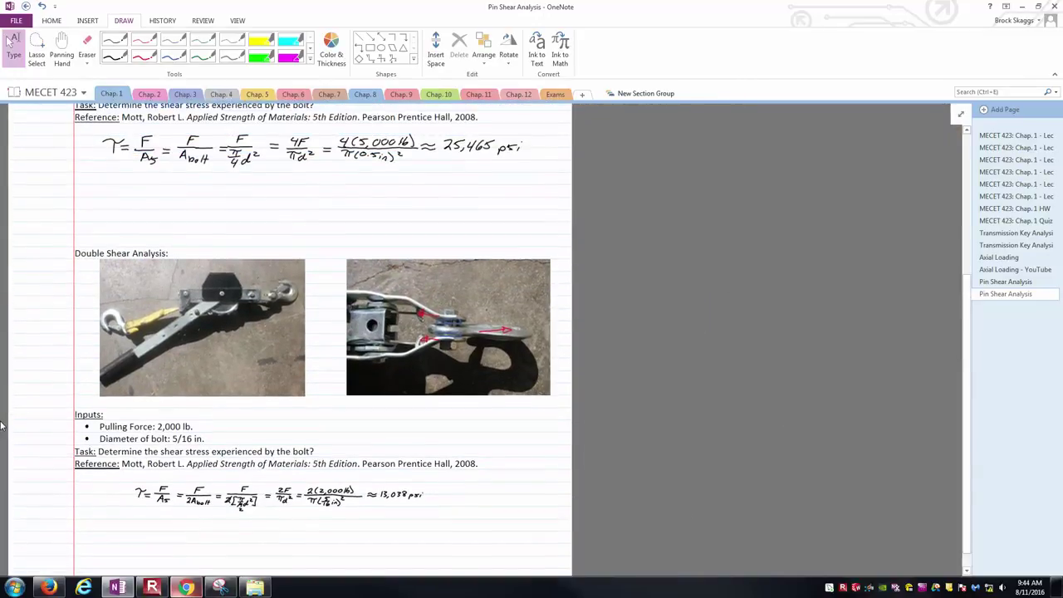
scroll(1, 429, "down", 2)
scroll(2, 430, "up", 1)
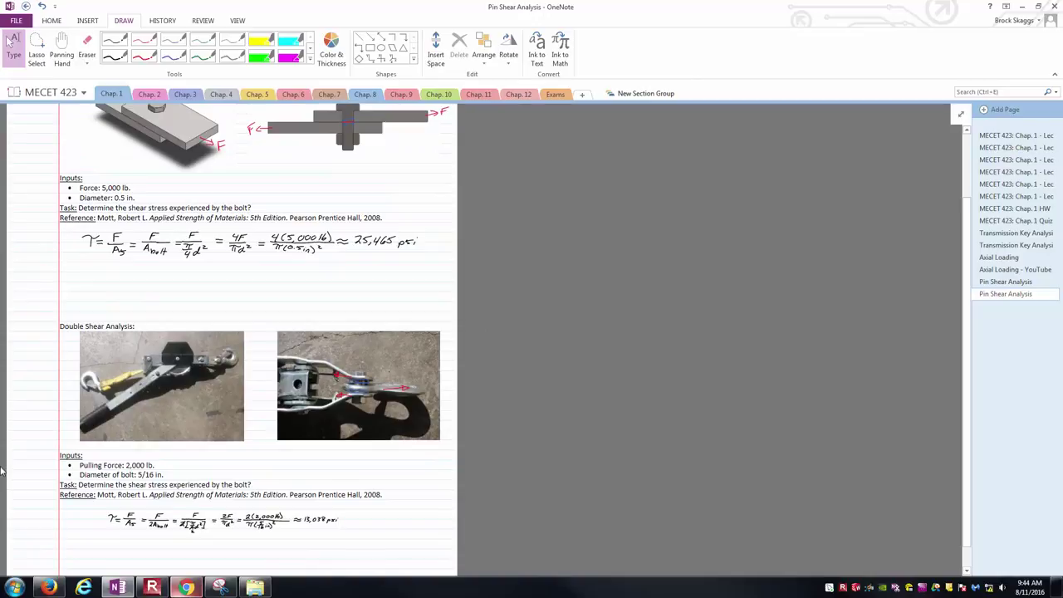
scroll(16, 475, "up", 2)
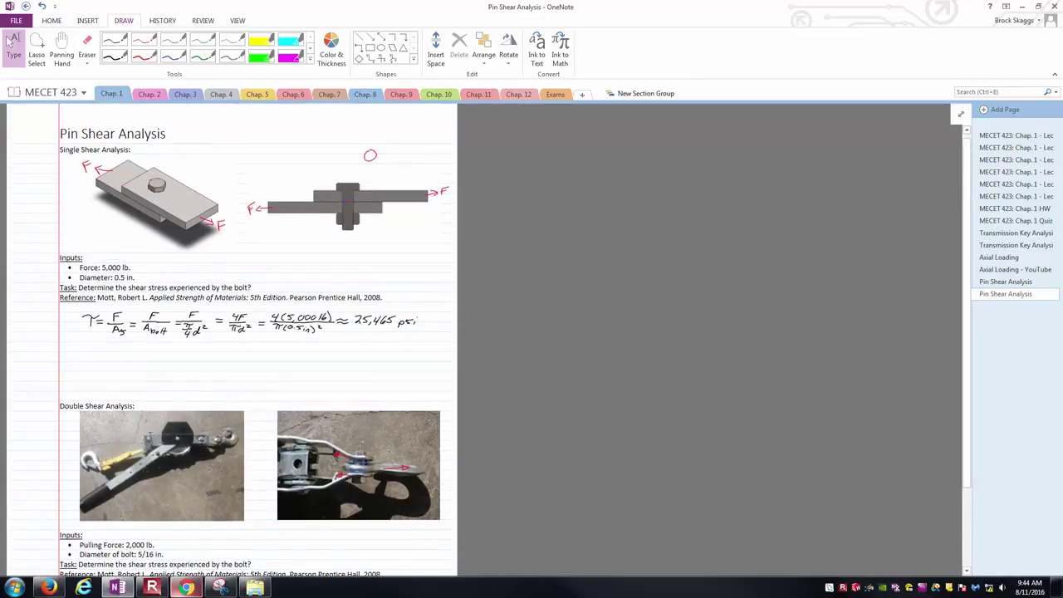
scroll(1, 407, "down", 2)
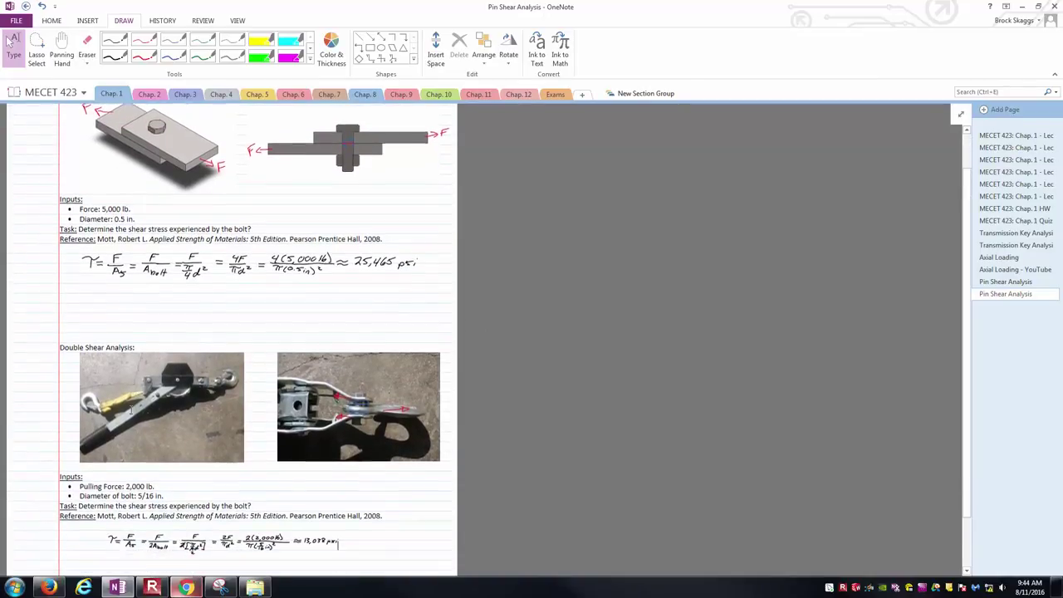
scroll(1, 407, "up", 1)
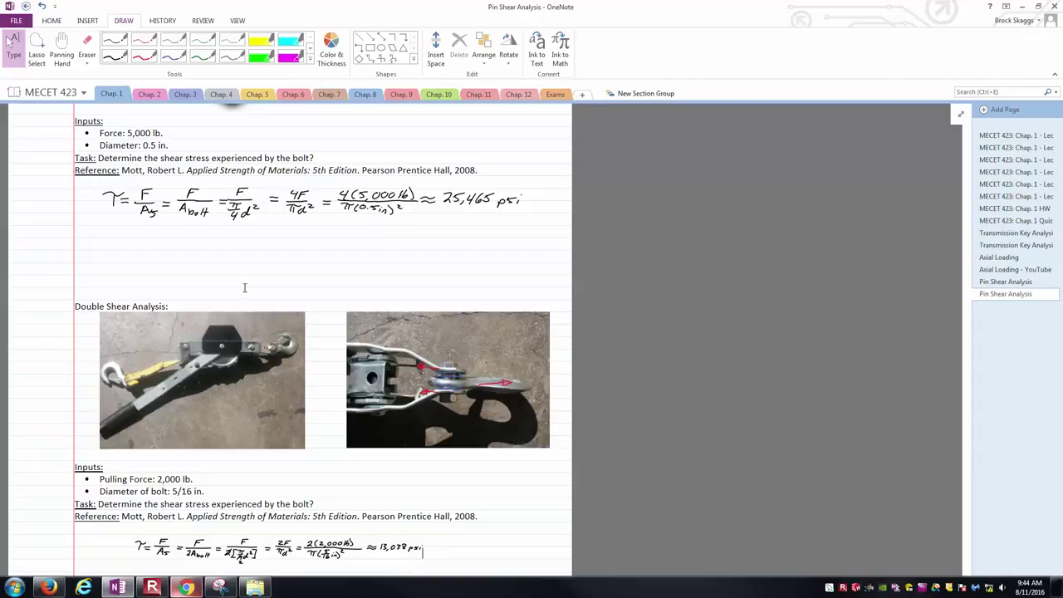
scroll(1, 340, "down", 2)
scroll(2, 349, "up", 3)
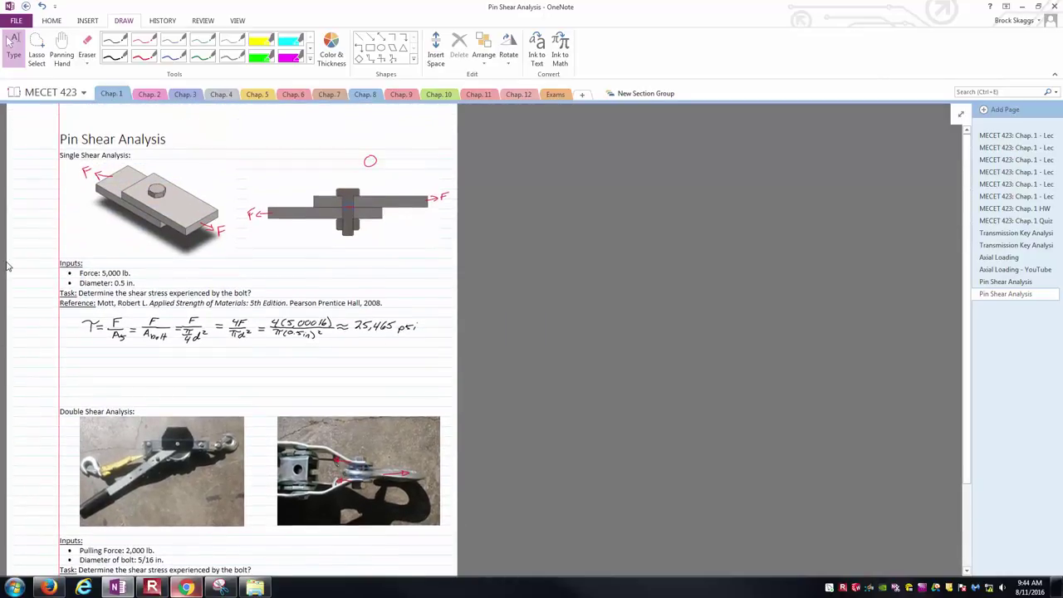
scroll(3, 267, "down", 2)
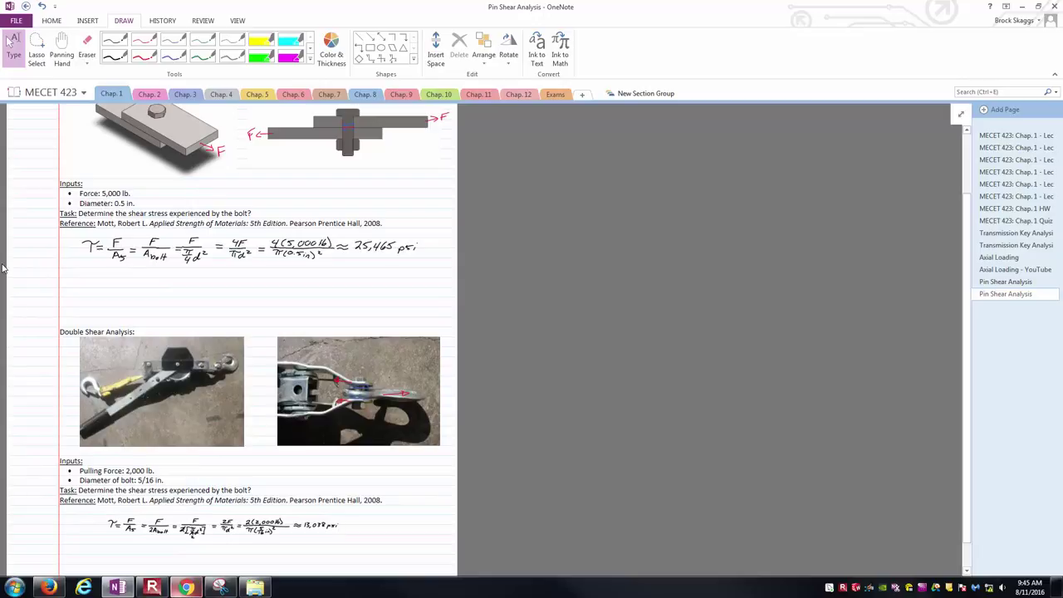